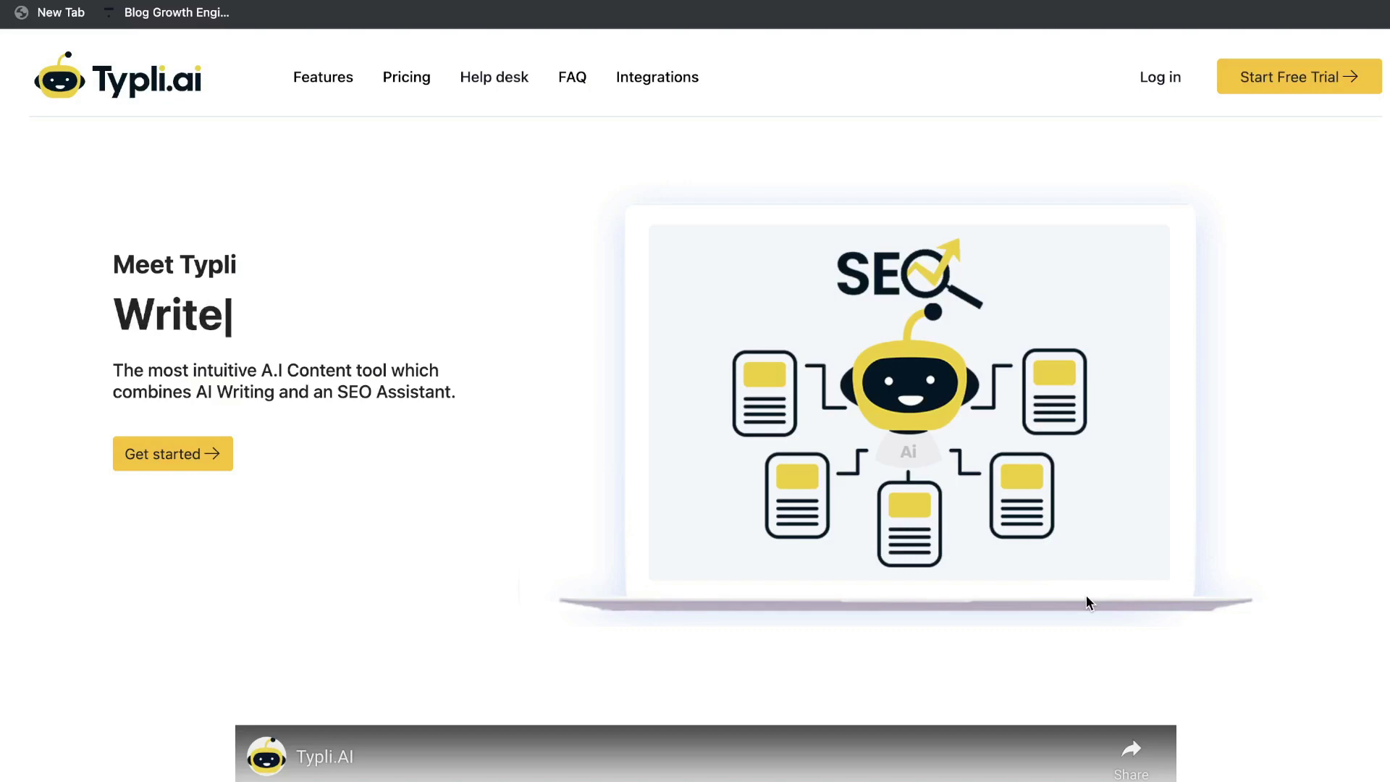
# - Scroll through the Typli.ai landing page to review the product features
pyautogui.scroll(-5, 1086, 597)
pyautogui.scroll(-5, 1086, 601)
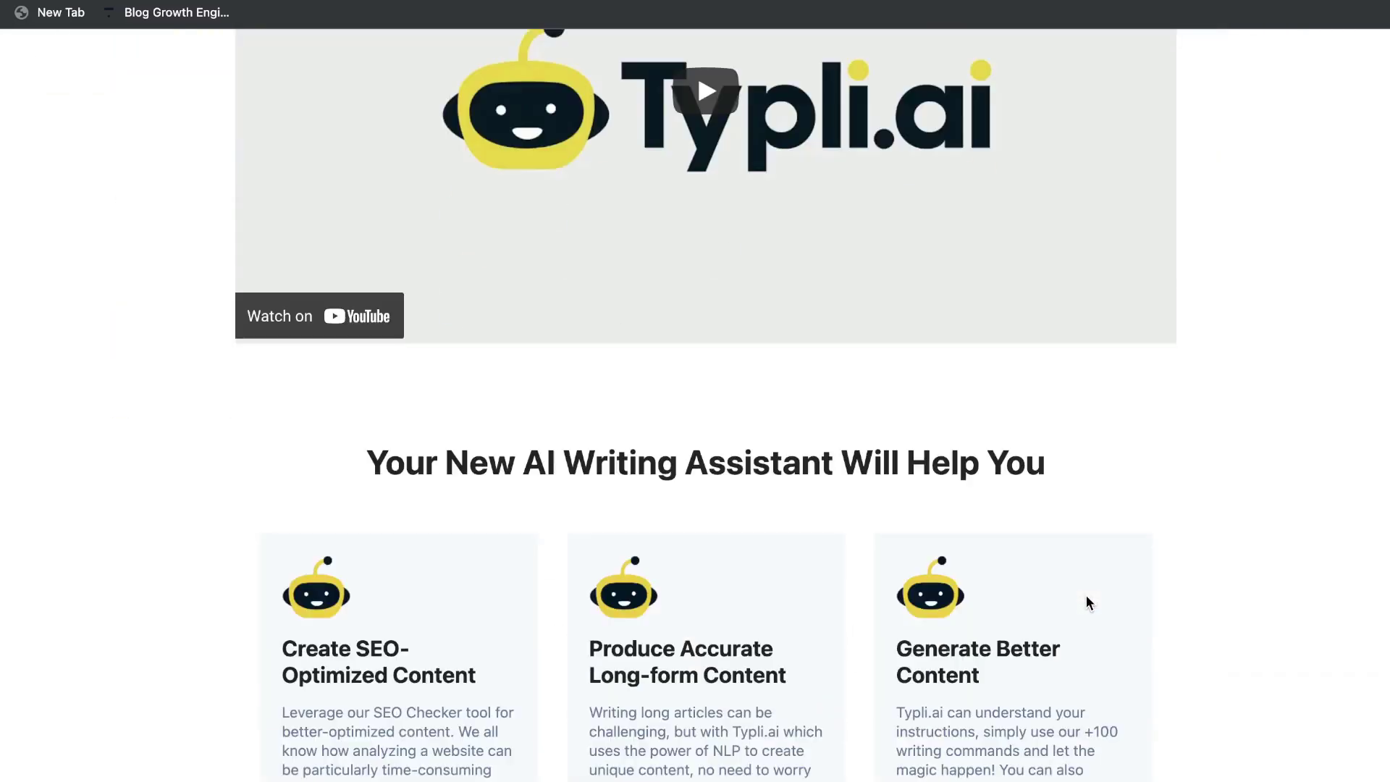
pyautogui.scroll(-7, 1086, 601)
pyautogui.scroll(-12, 1086, 602)
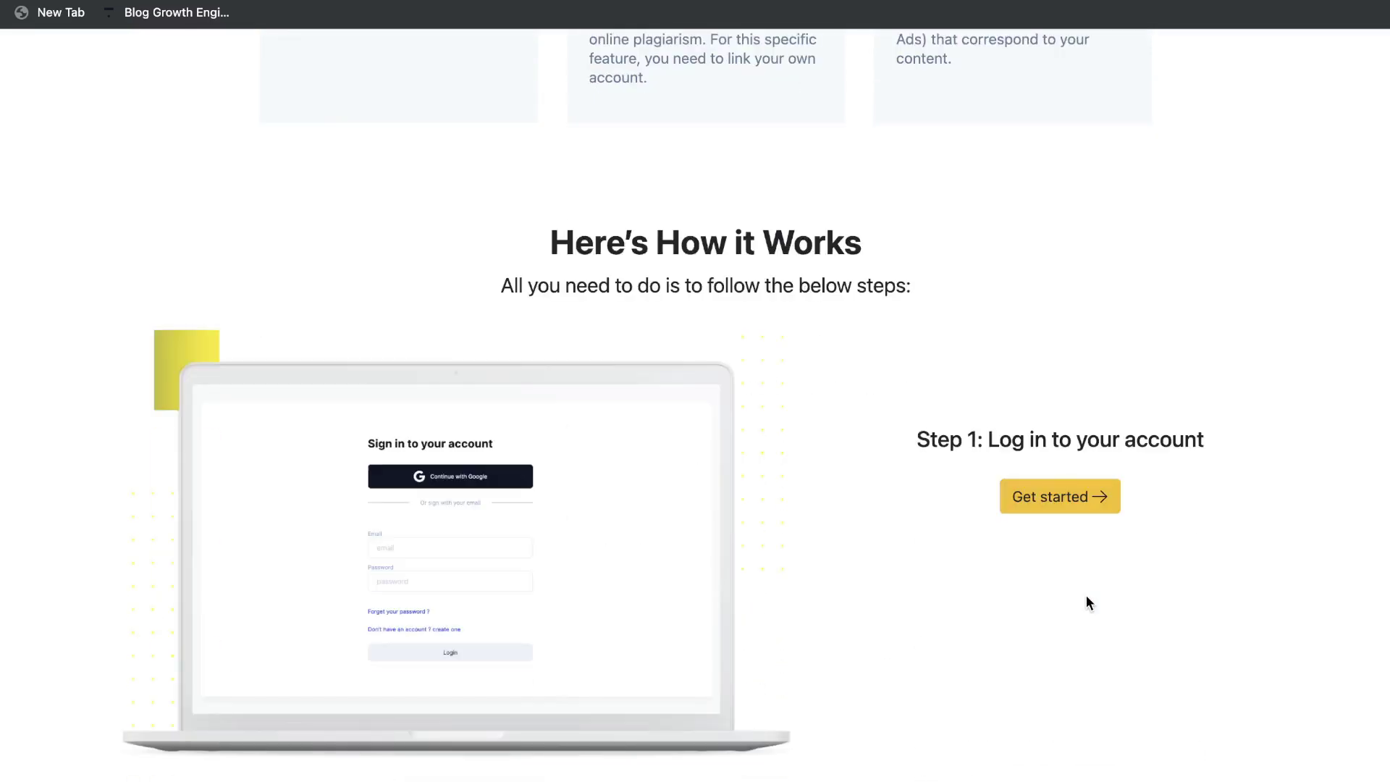
pyautogui.scroll(-8, 1086, 597)
pyautogui.scroll(-20, 1085, 601)
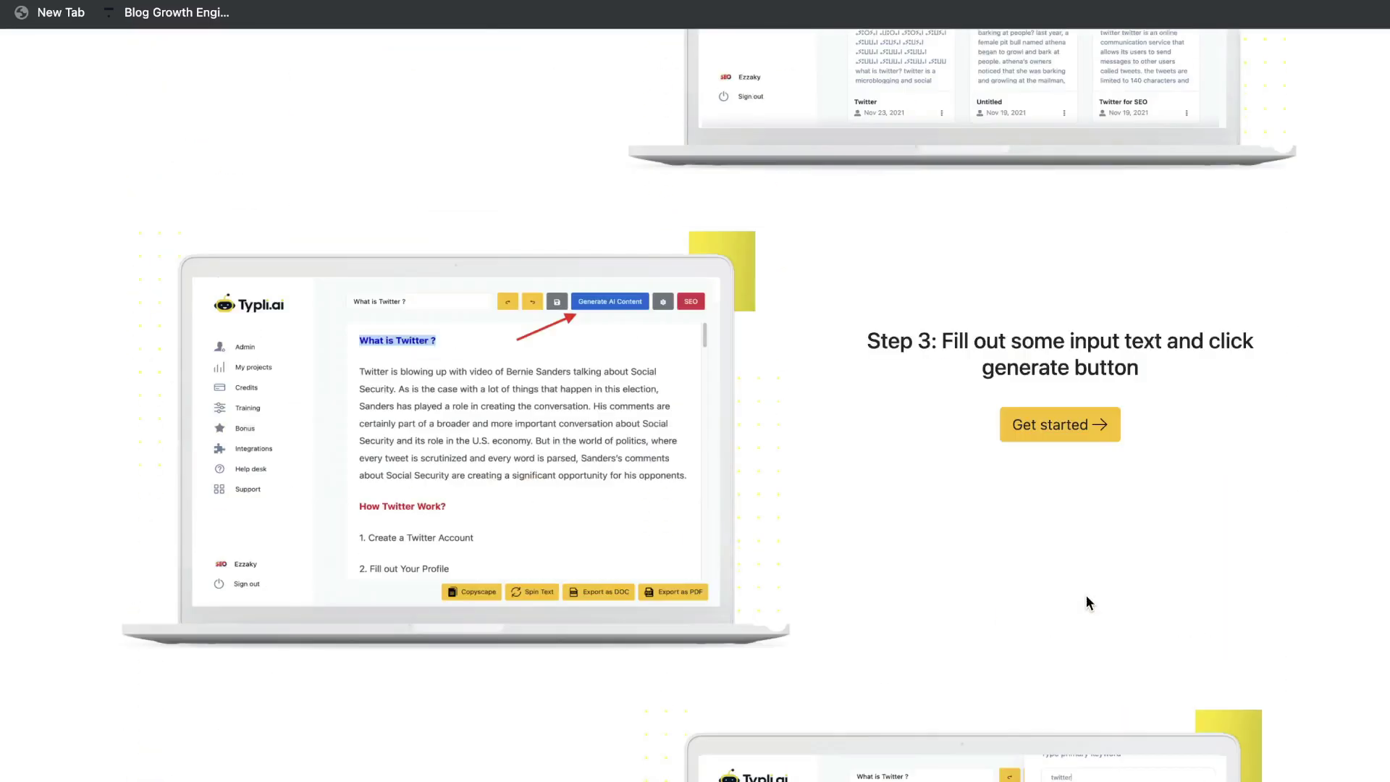
pyautogui.scroll(-5, 1086, 602)
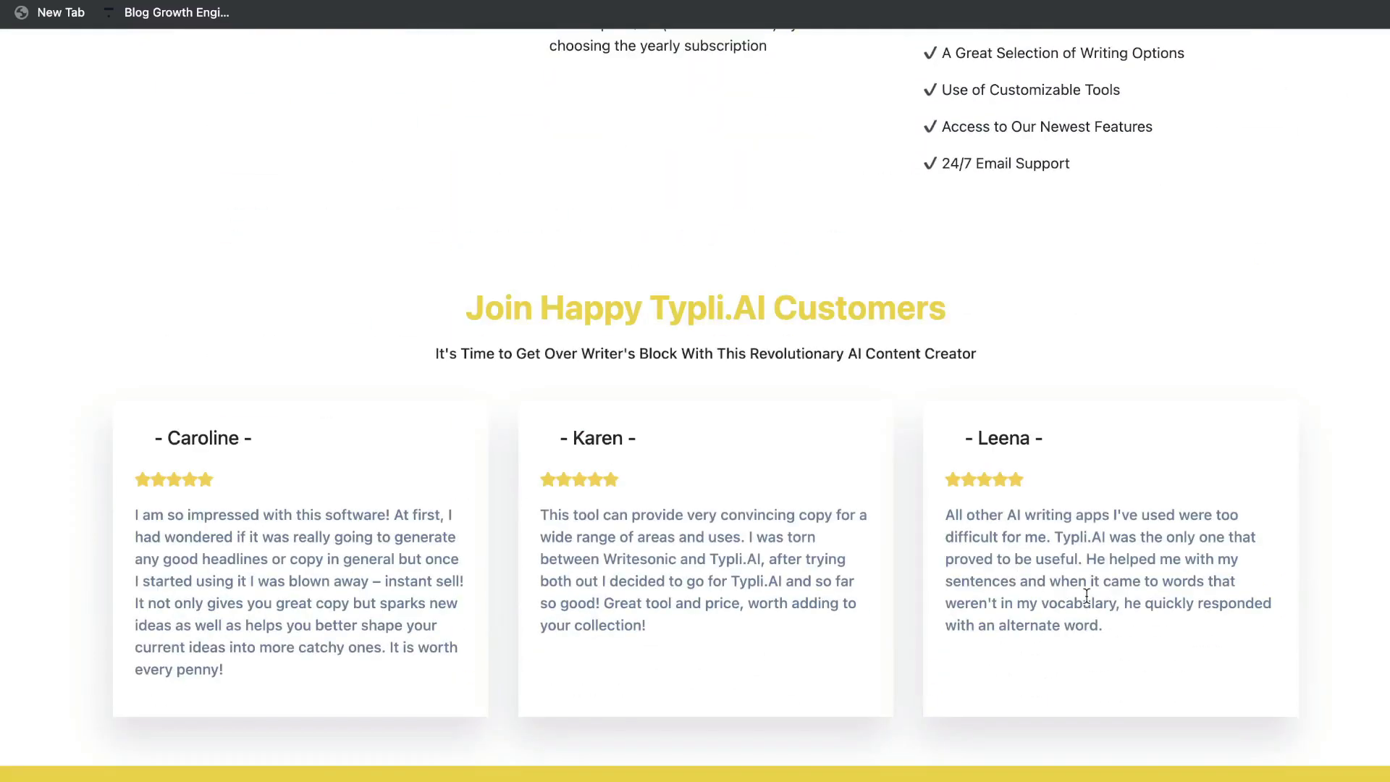
pyautogui.scroll(20, 1086, 603)
pyautogui.scroll(9, 1087, 597)
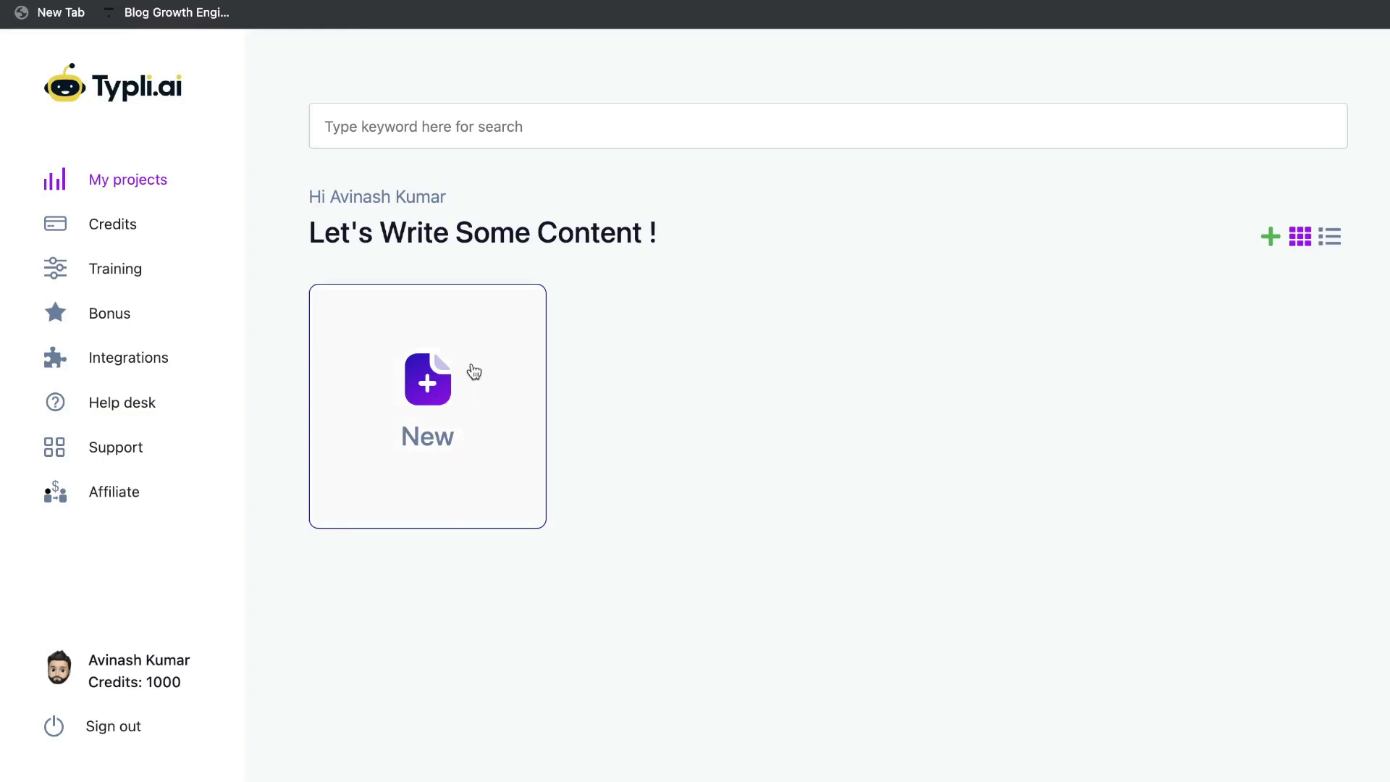
# - Create the 'How to get more youtube subscribers' project and browse the ready-made writing prompts
pyautogui.click(419, 413)
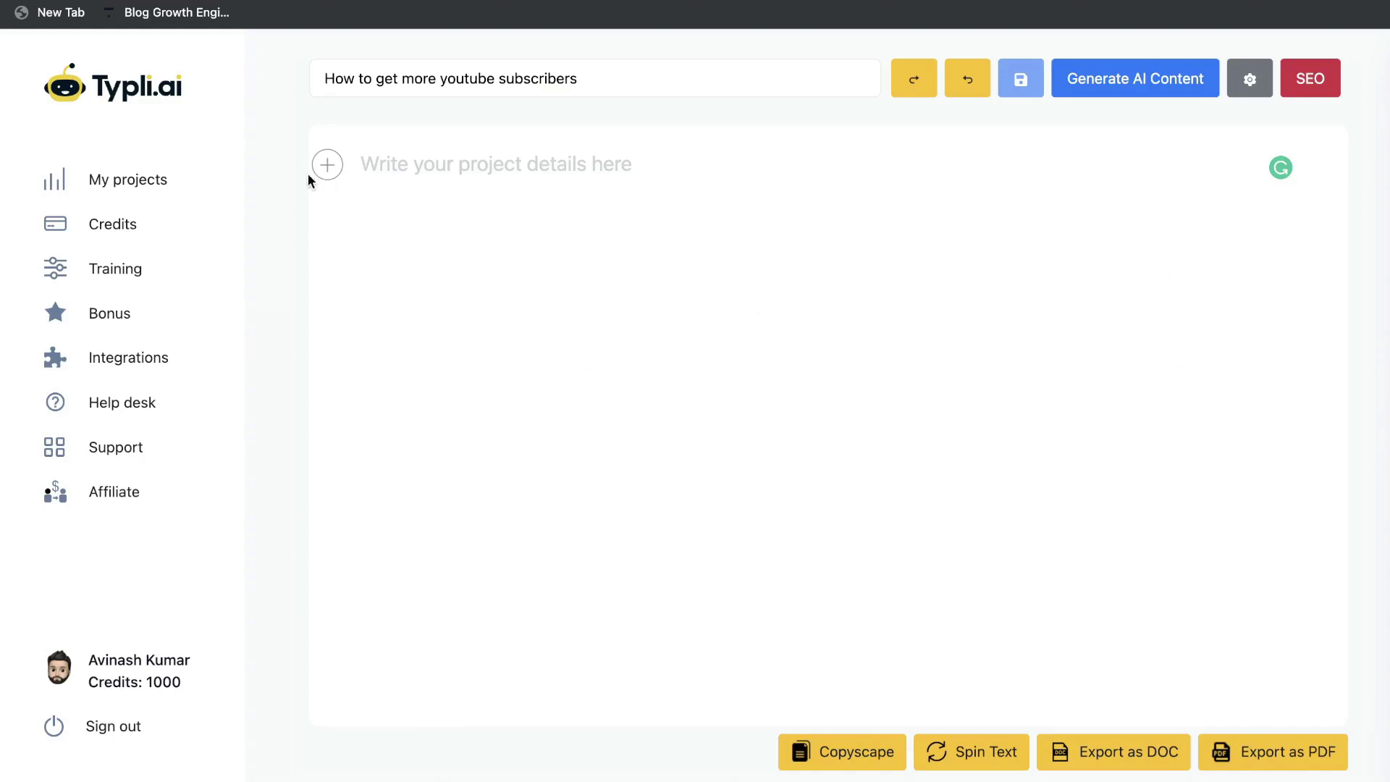
pyautogui.click(328, 165)
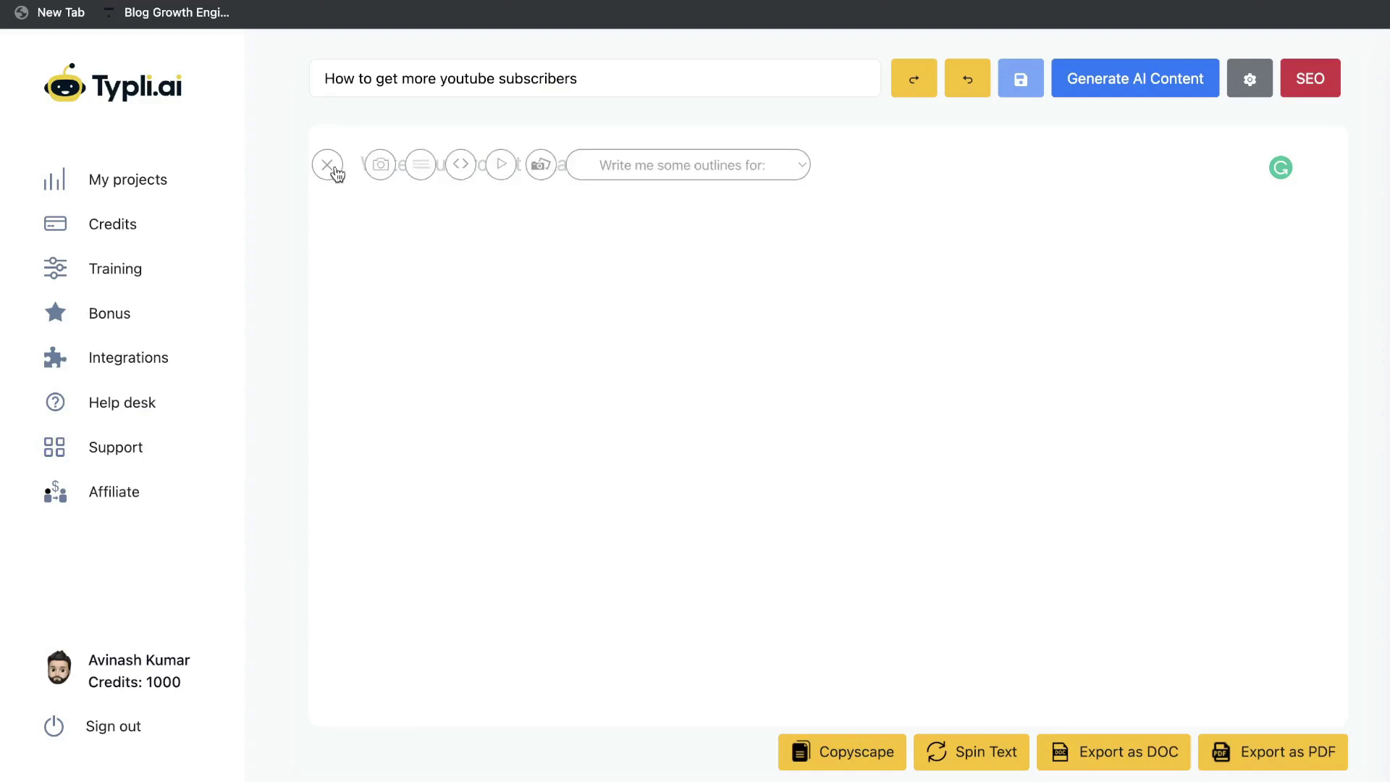
pyautogui.click(672, 172)
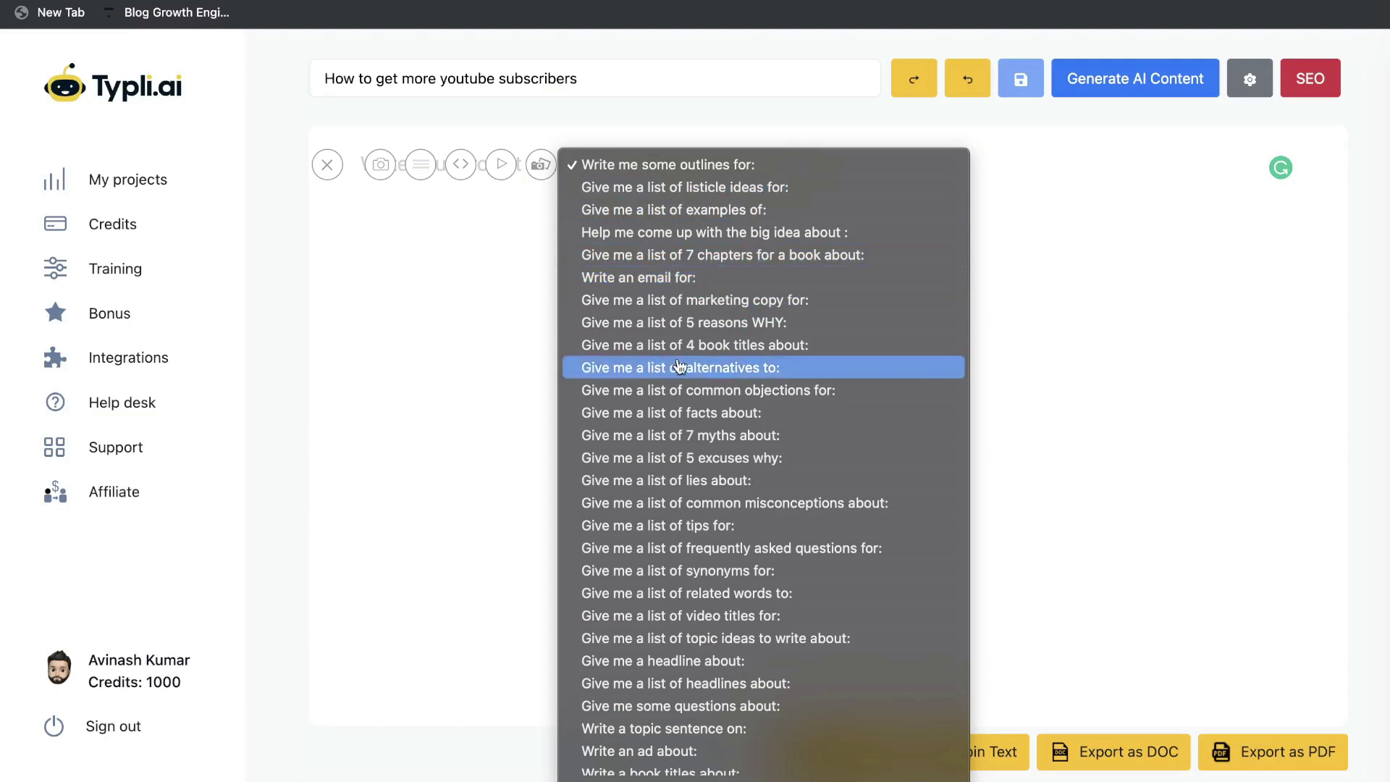
pyautogui.click(678, 367)
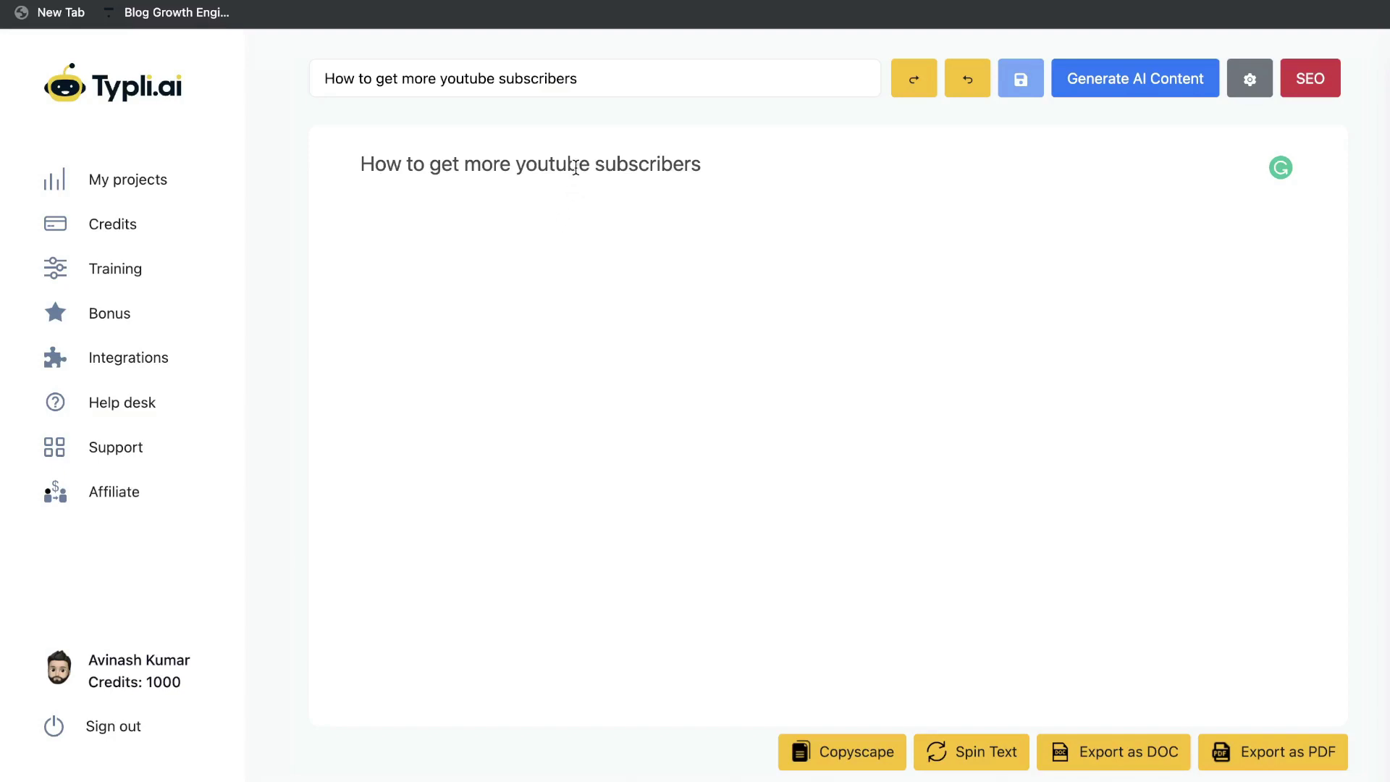
# - Generate AI content from the 'How to get more youtube subscribers as a beginner' heading
pyautogui.tripleClick(575, 167)
pyautogui.click(575, 451)
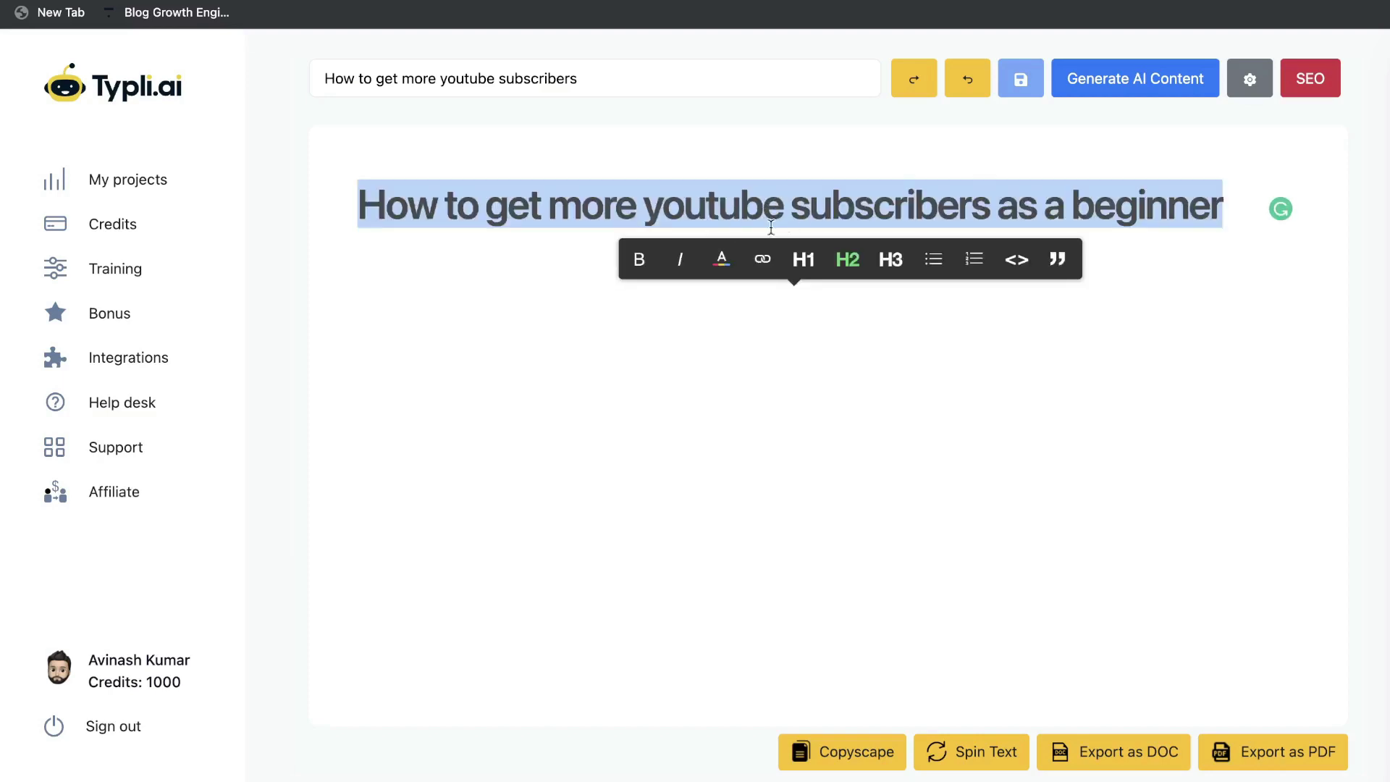
pyautogui.click(1117, 81)
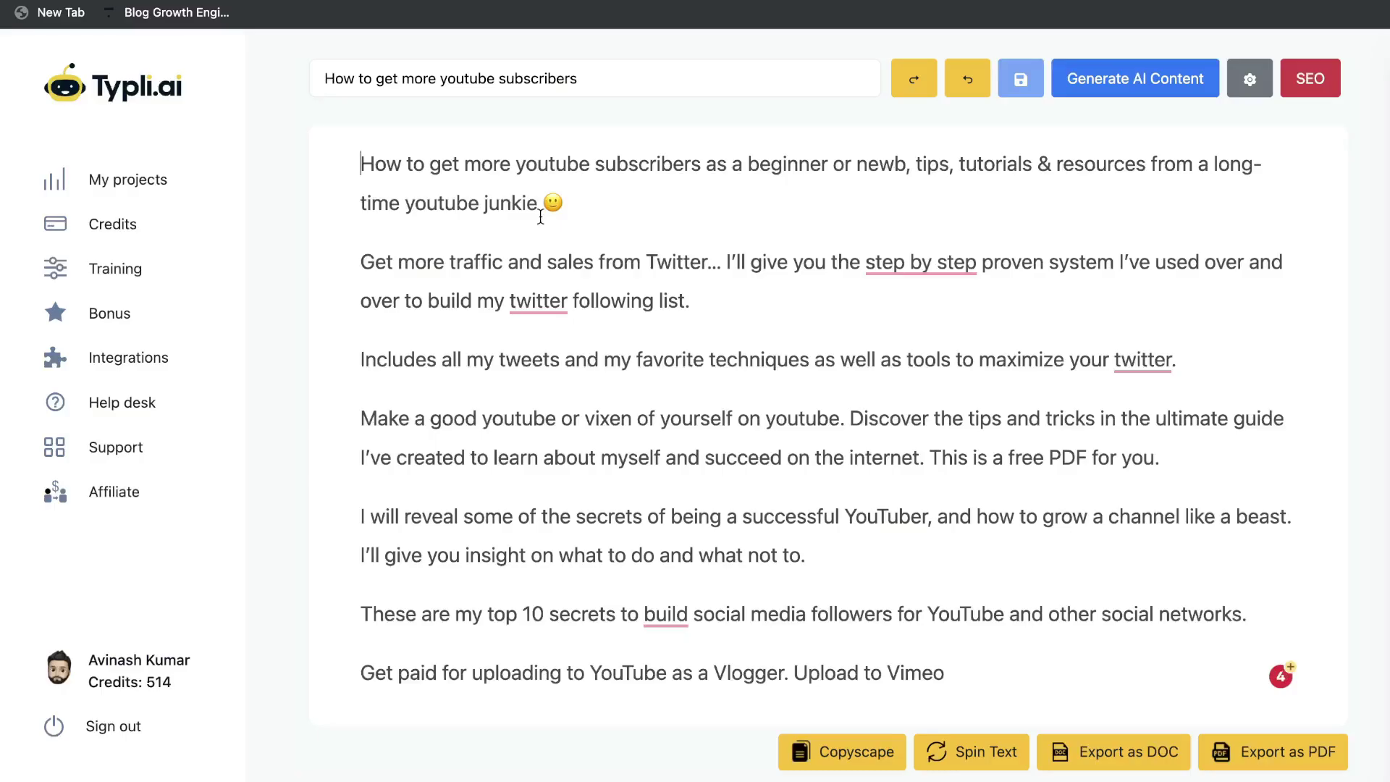
# - Dismiss the 'twitter' spelling suggestion and review the generated YouTube-growth paragraphs
pyautogui.moveTo(556, 299)
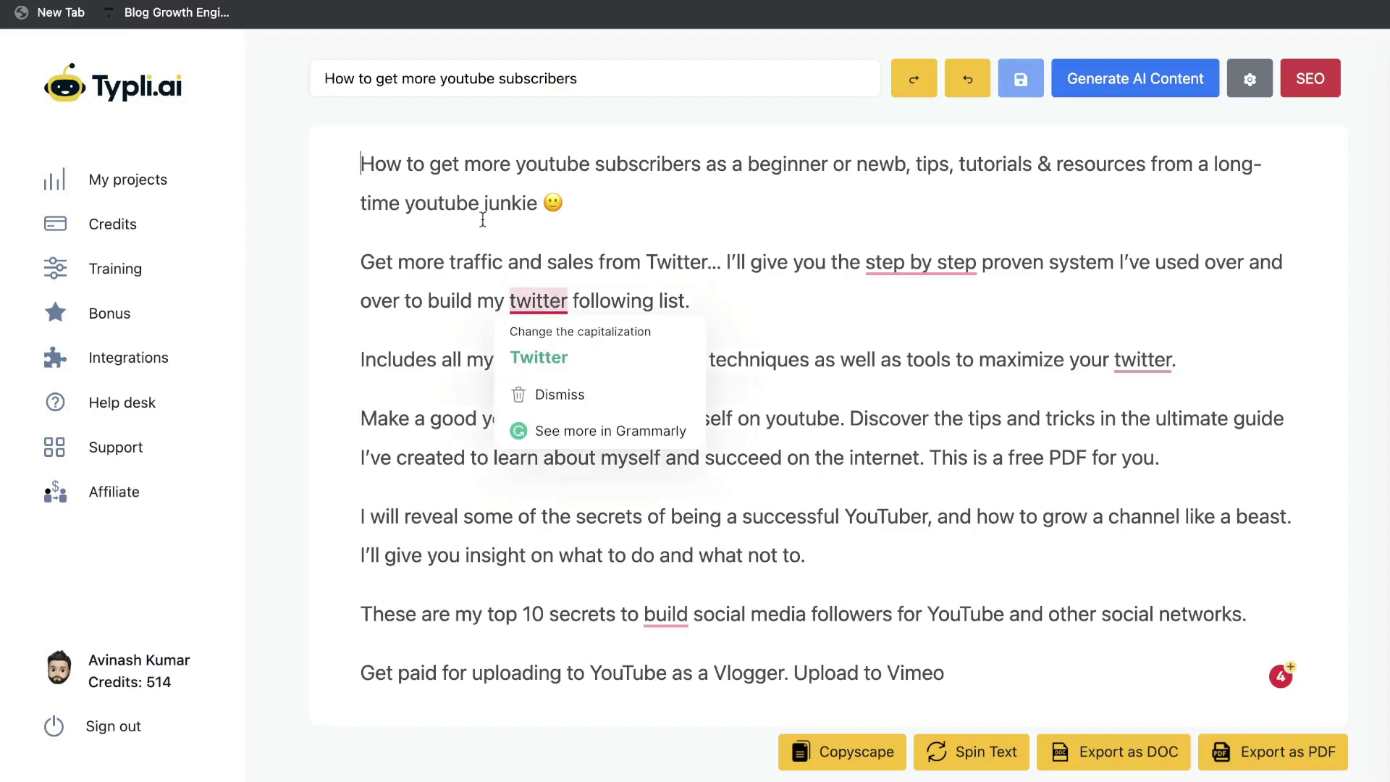
pyautogui.click(483, 220)
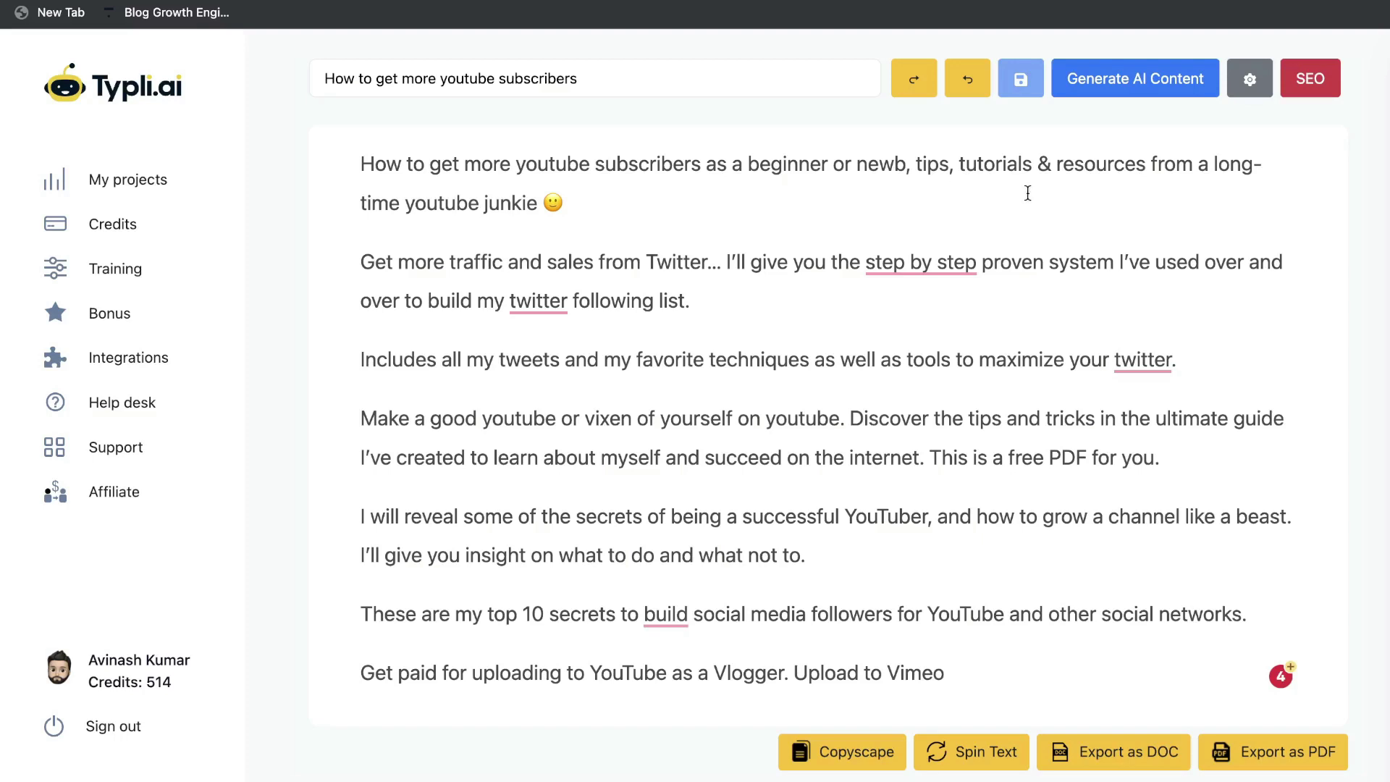
pyautogui.scroll(-1, 826, 217)
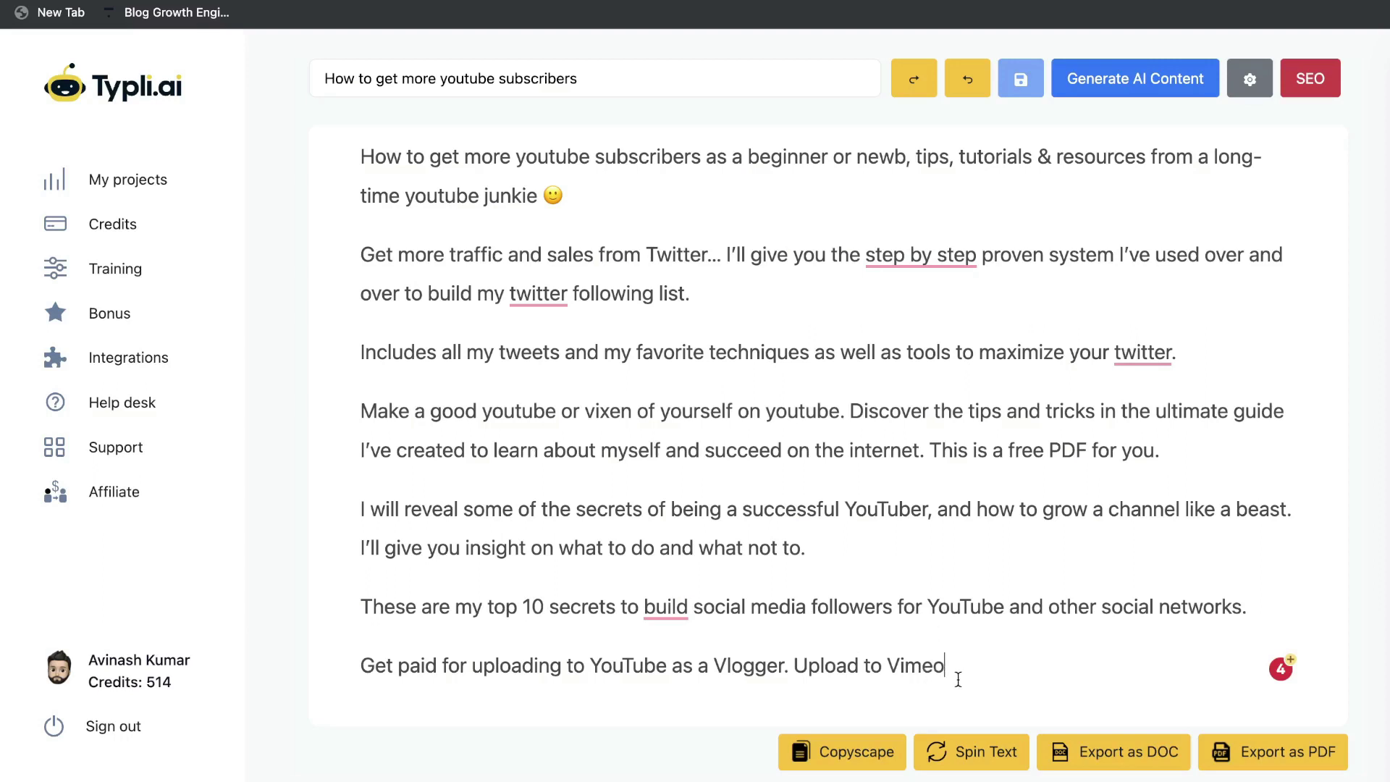
pyautogui.moveTo(956, 675); pyautogui.dragTo(363, 214)
pyautogui.click(444, 207)
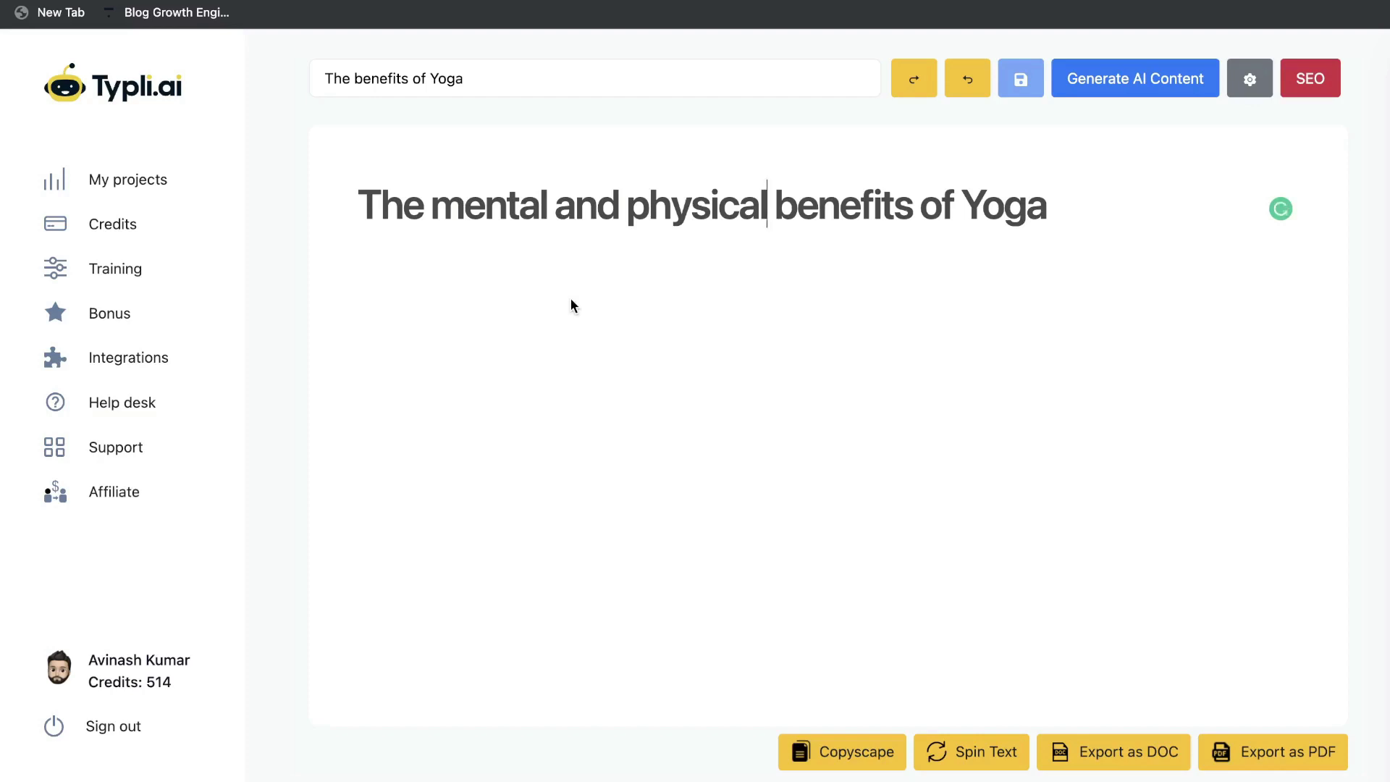
# - Generate a yoga article from 'The mental and physical benefits of Yoga' and delete the leftover heading
pyautogui.tripleClick(604, 210)
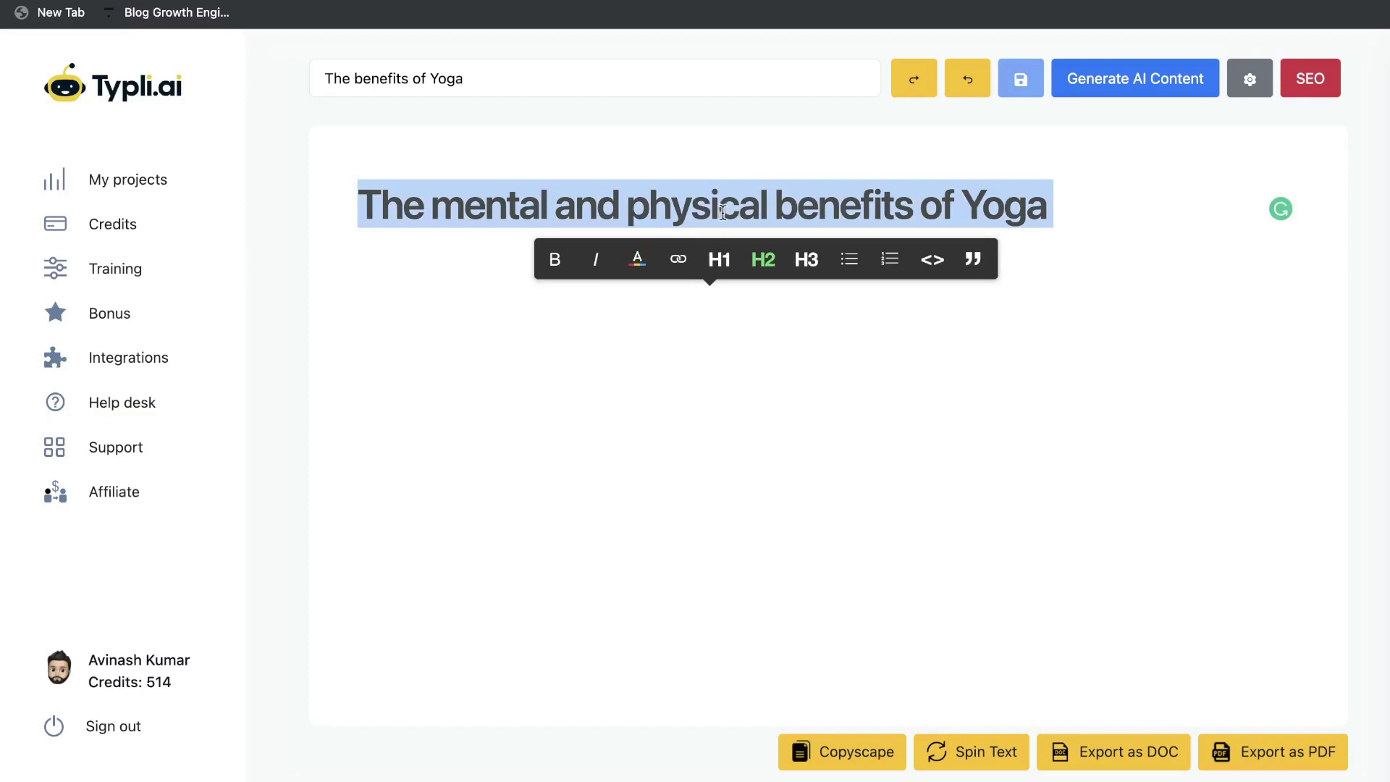
pyautogui.click(1093, 81)
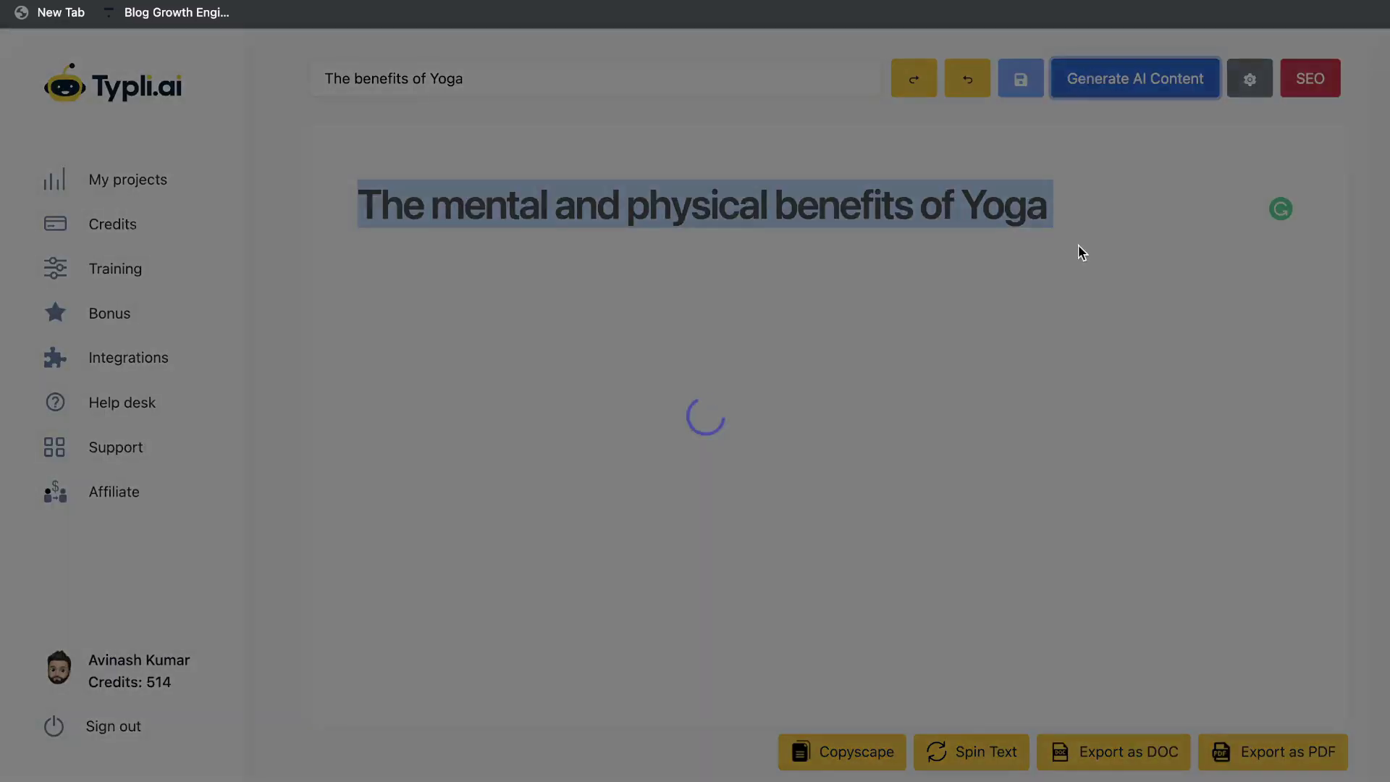
pyautogui.press('BackSpace')
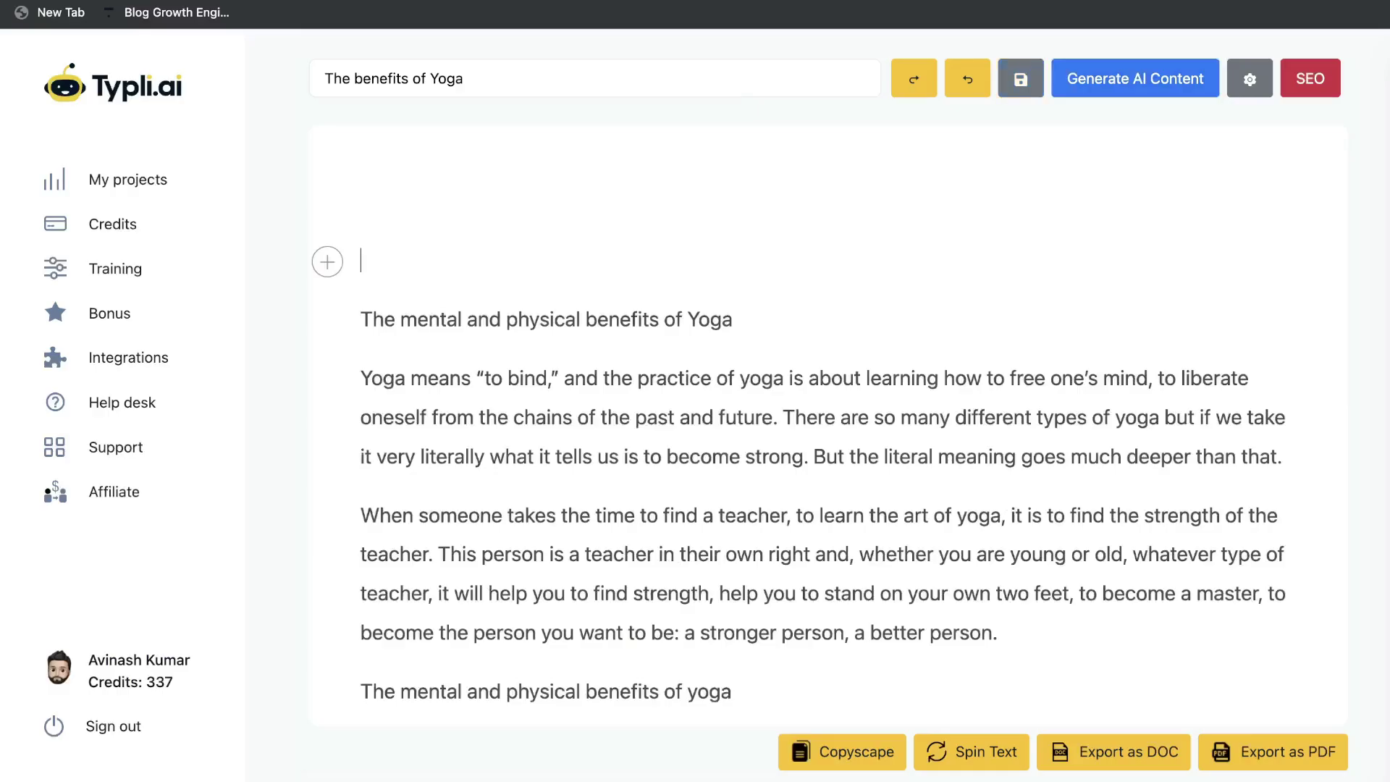
pyautogui.scroll(-2, 389, 174)
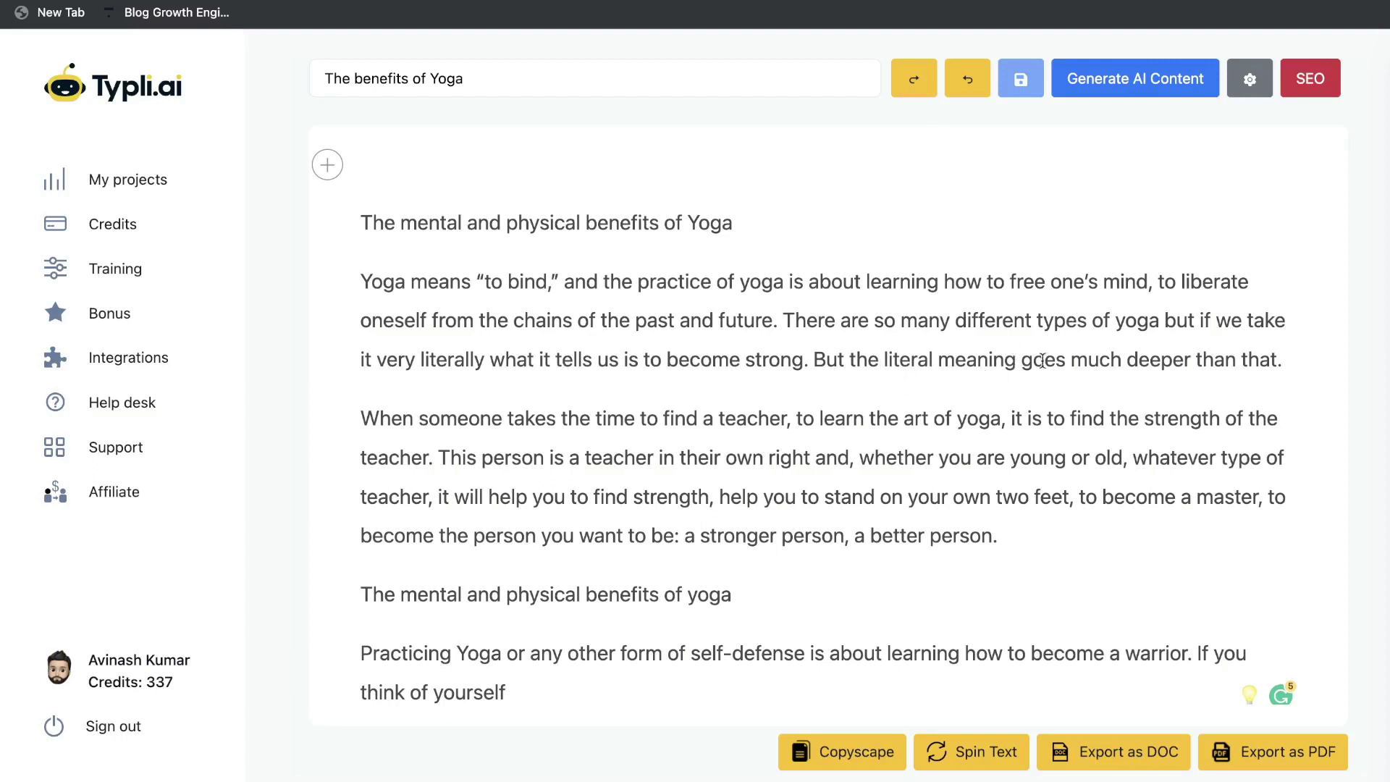
# - Trim the yoga article to its heading and first two paragraphs, leaving an empty line below
pyautogui.moveTo(1287, 359); pyautogui.dragTo(598, 587)
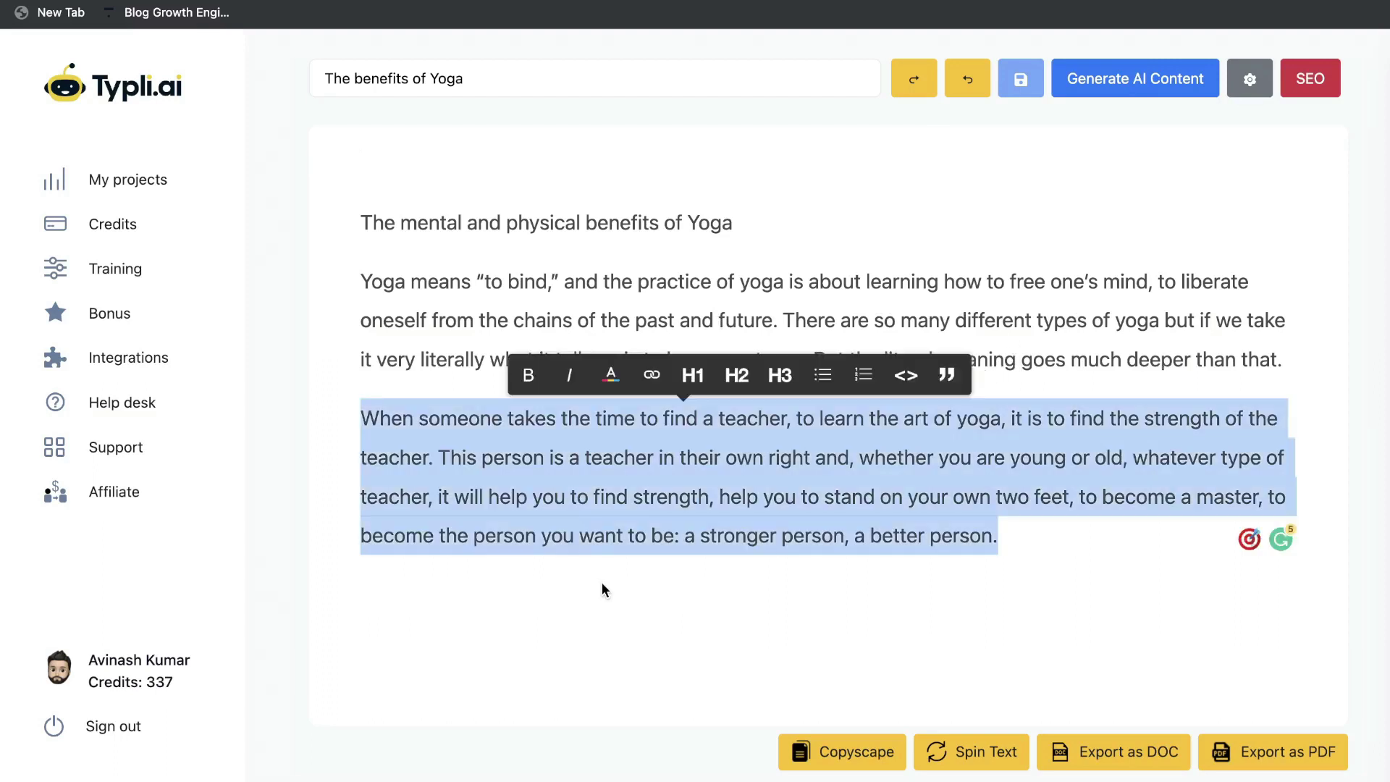
pyautogui.click(648, 591)
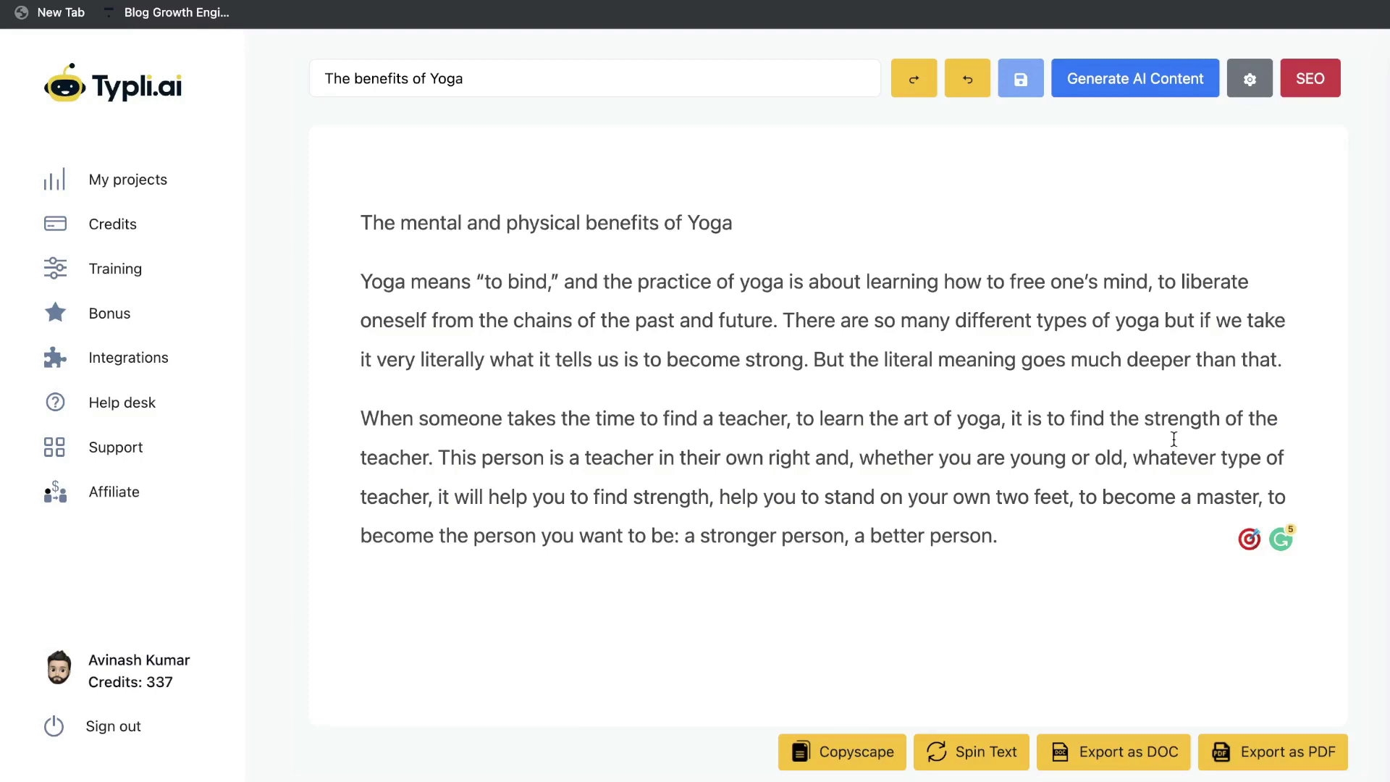
pyautogui.tripleClick(820, 480)
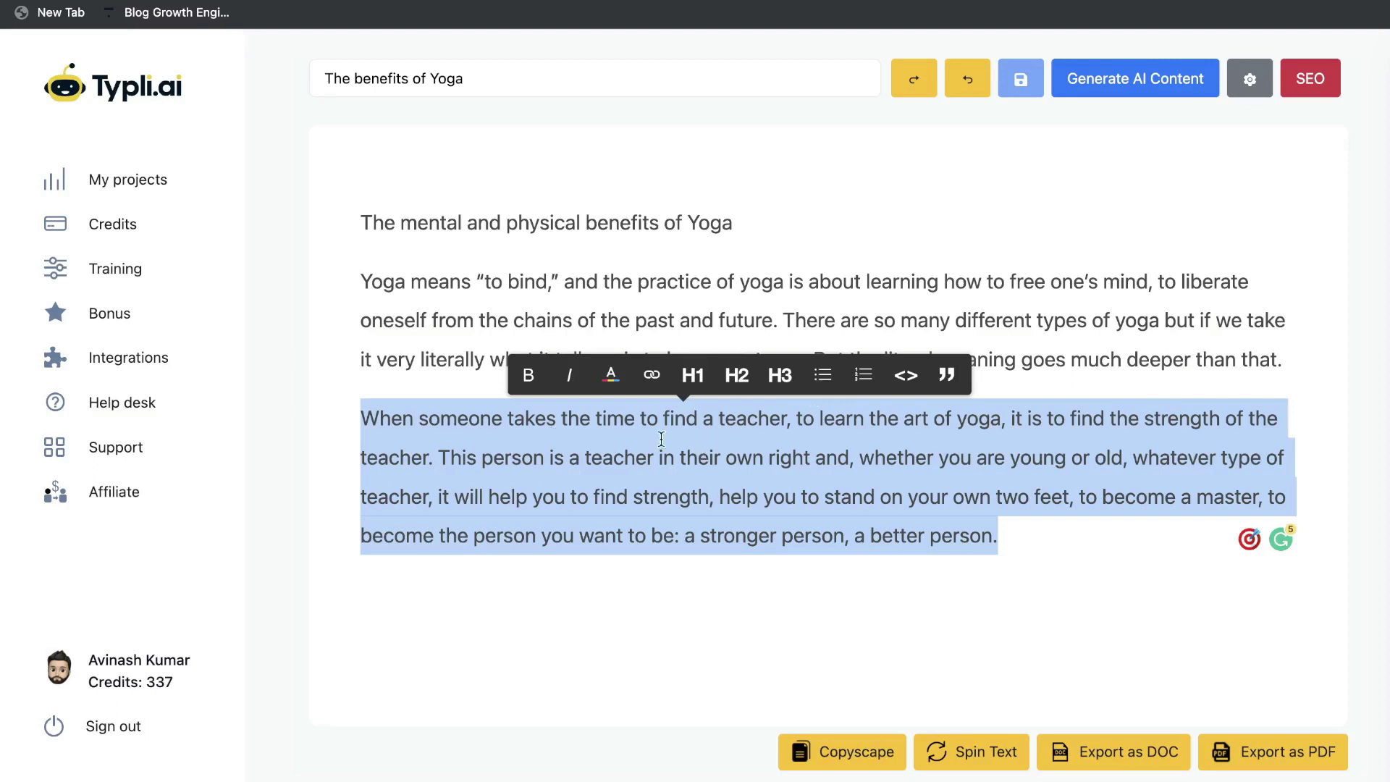
pyautogui.click(672, 543)
pyautogui.tripleClick(620, 217)
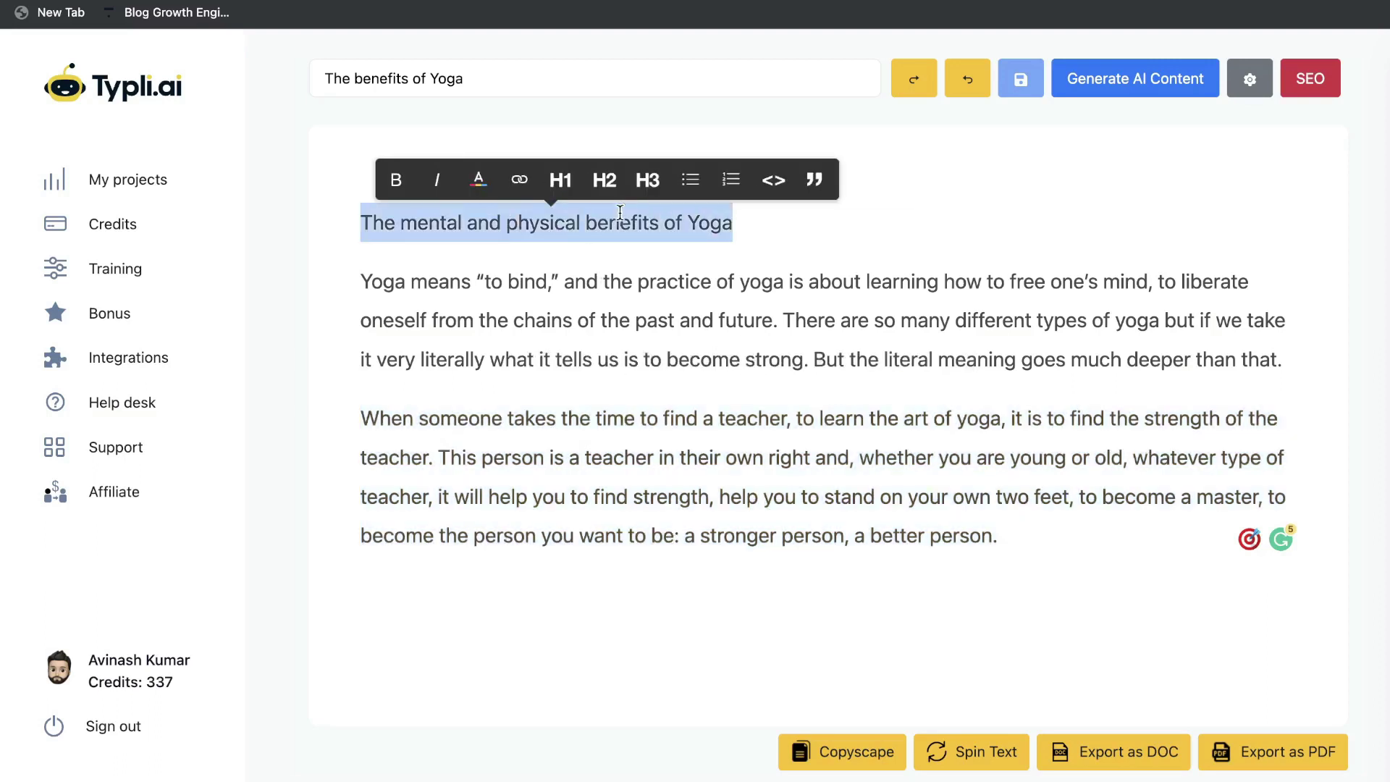
pyautogui.click(543, 583)
# - Generate listicle ideas using the 'Give me a list of listicle ideas for:' prompt on The benefits of yoga
pyautogui.click(327, 594)
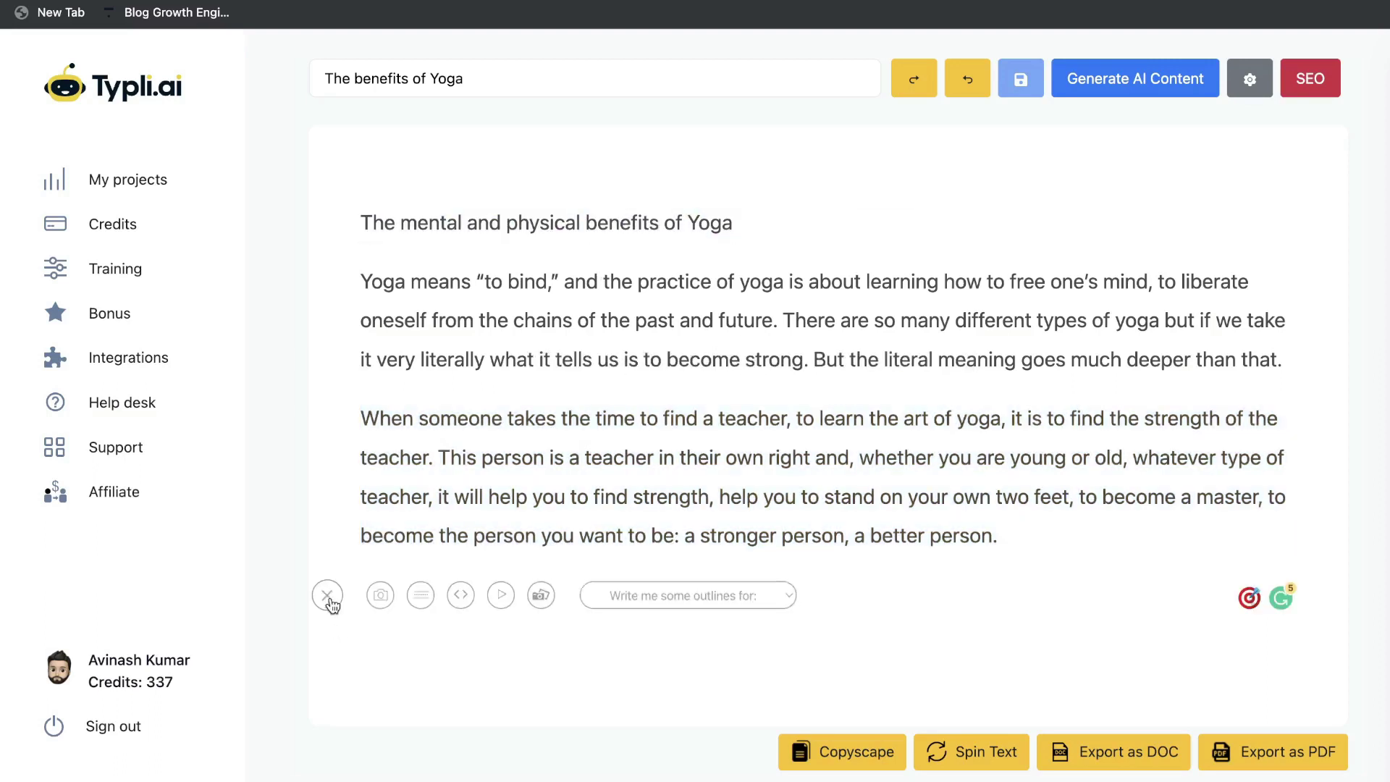
pyautogui.click(646, 602)
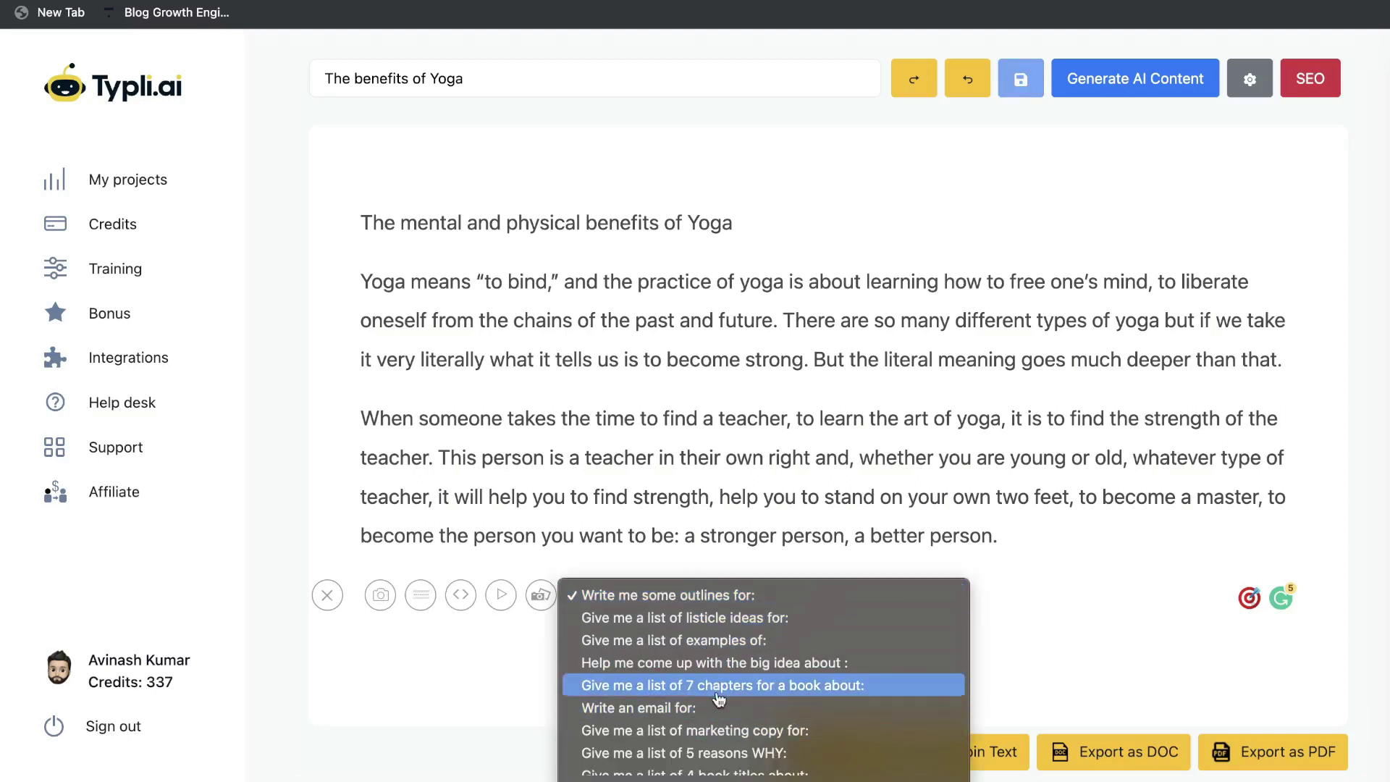
pyautogui.click(746, 617)
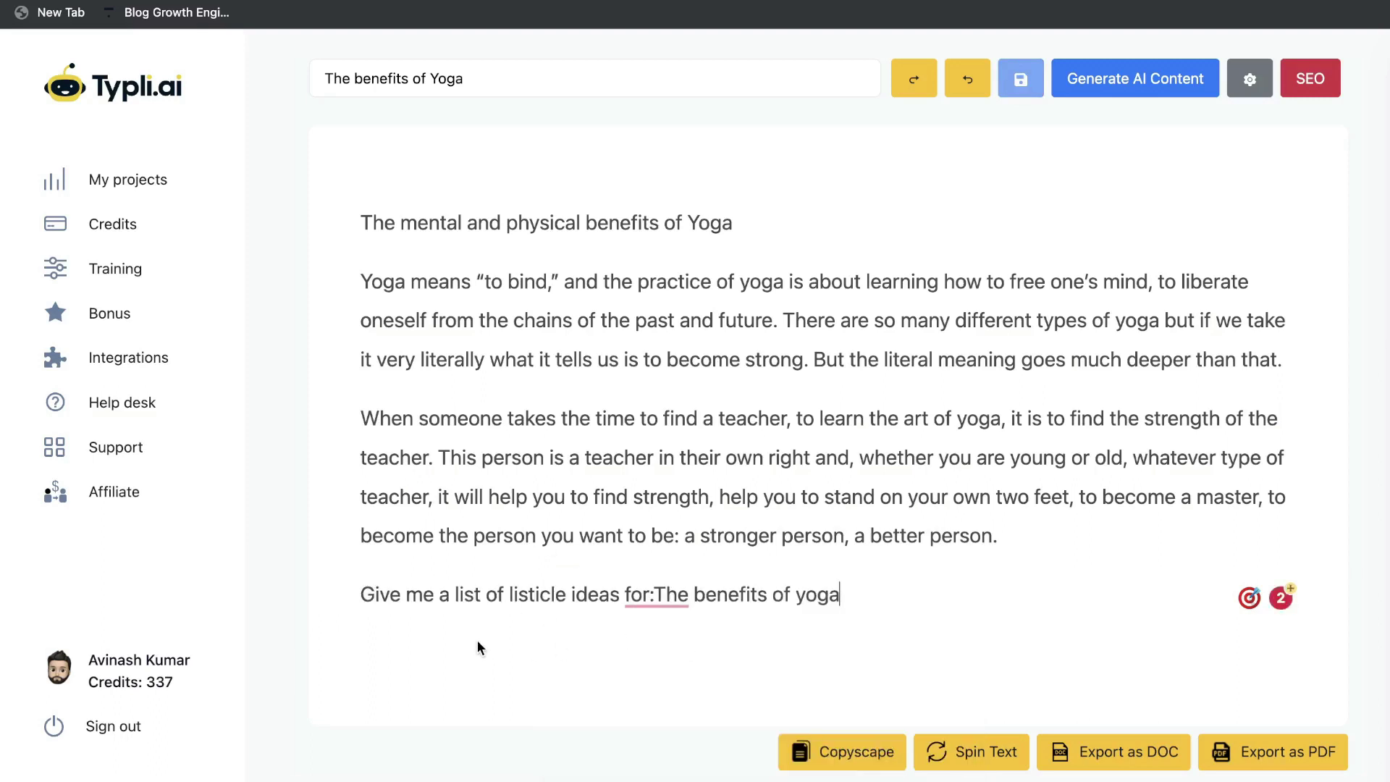
pyautogui.tripleClick(705, 592)
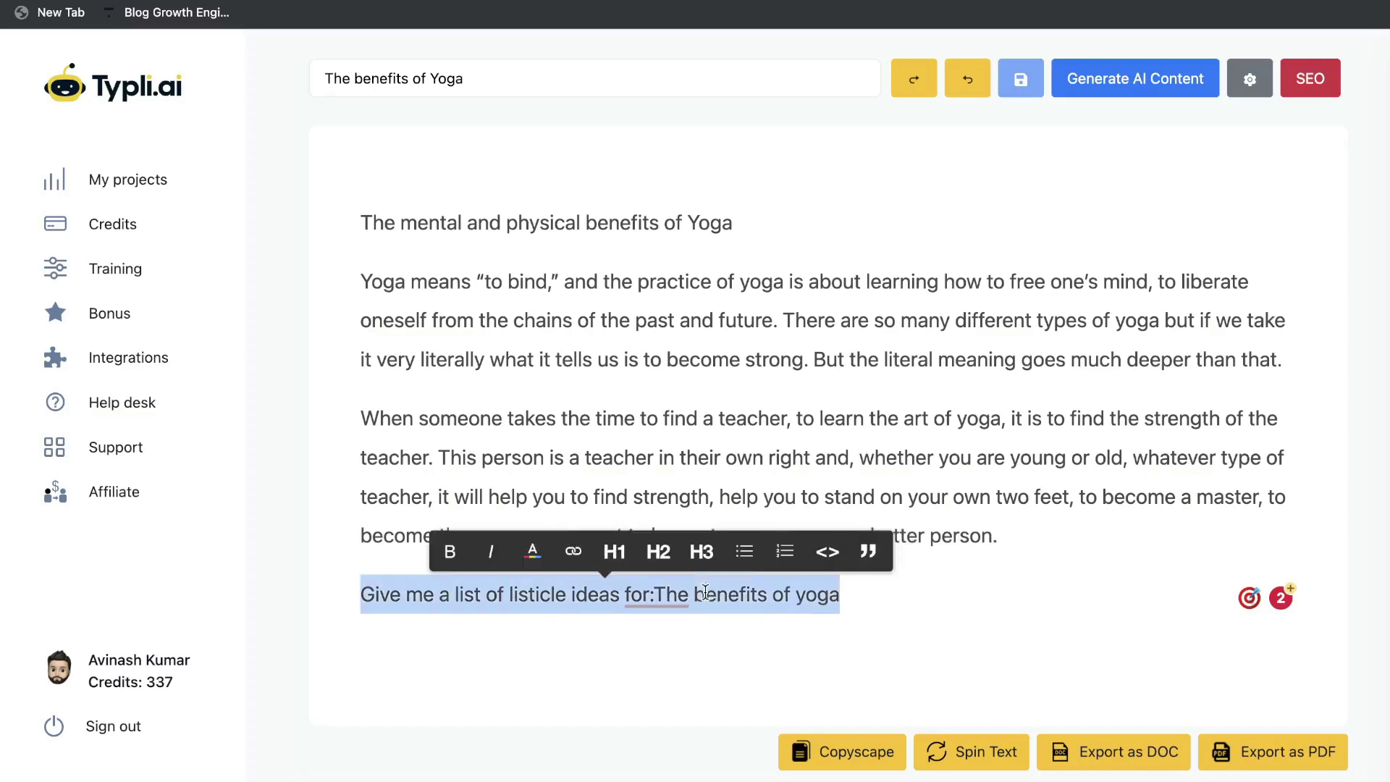
pyautogui.click(1120, 98)
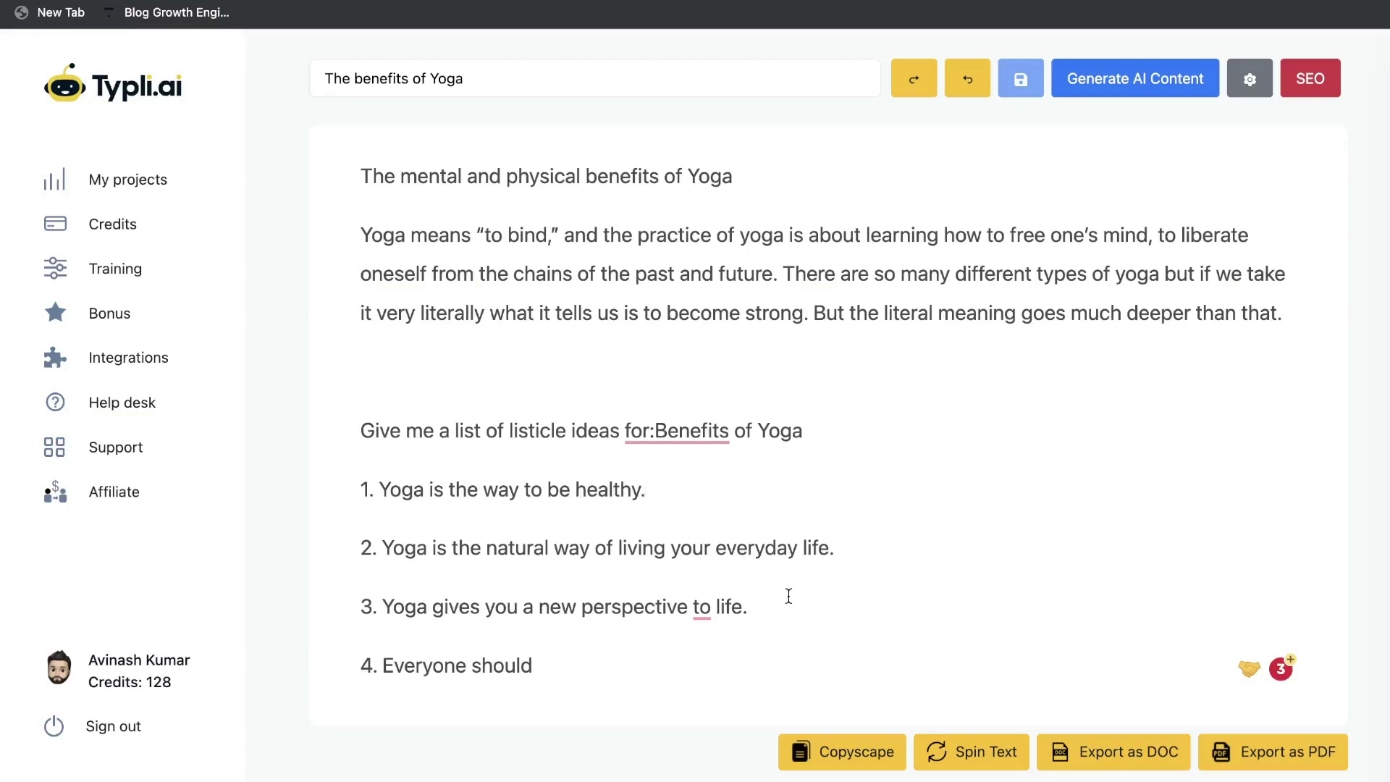
# - Remove the stray empty line below the first paragraph
pyautogui.click(661, 483)
pyautogui.click(393, 384)
pyautogui.press('BackSpace')
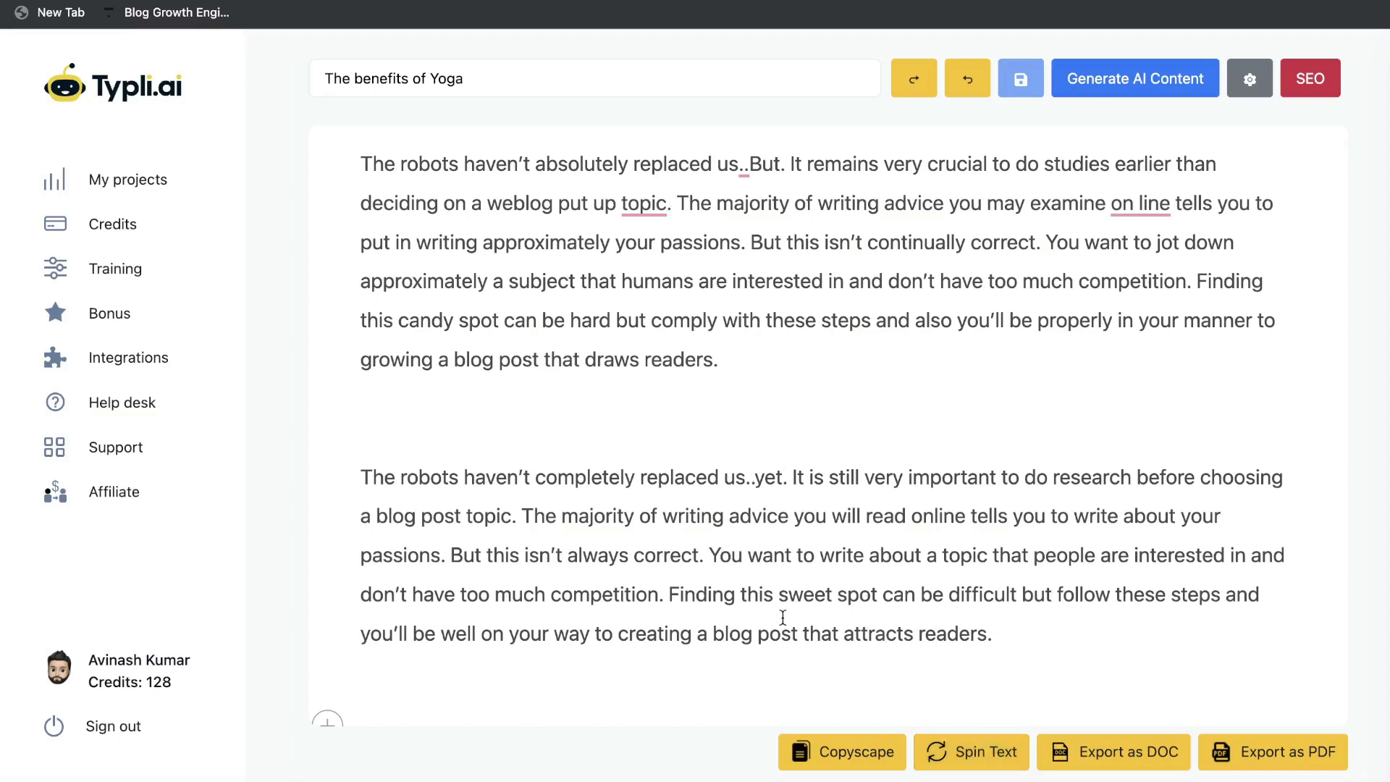
pyautogui.tripleClick(602, 593)
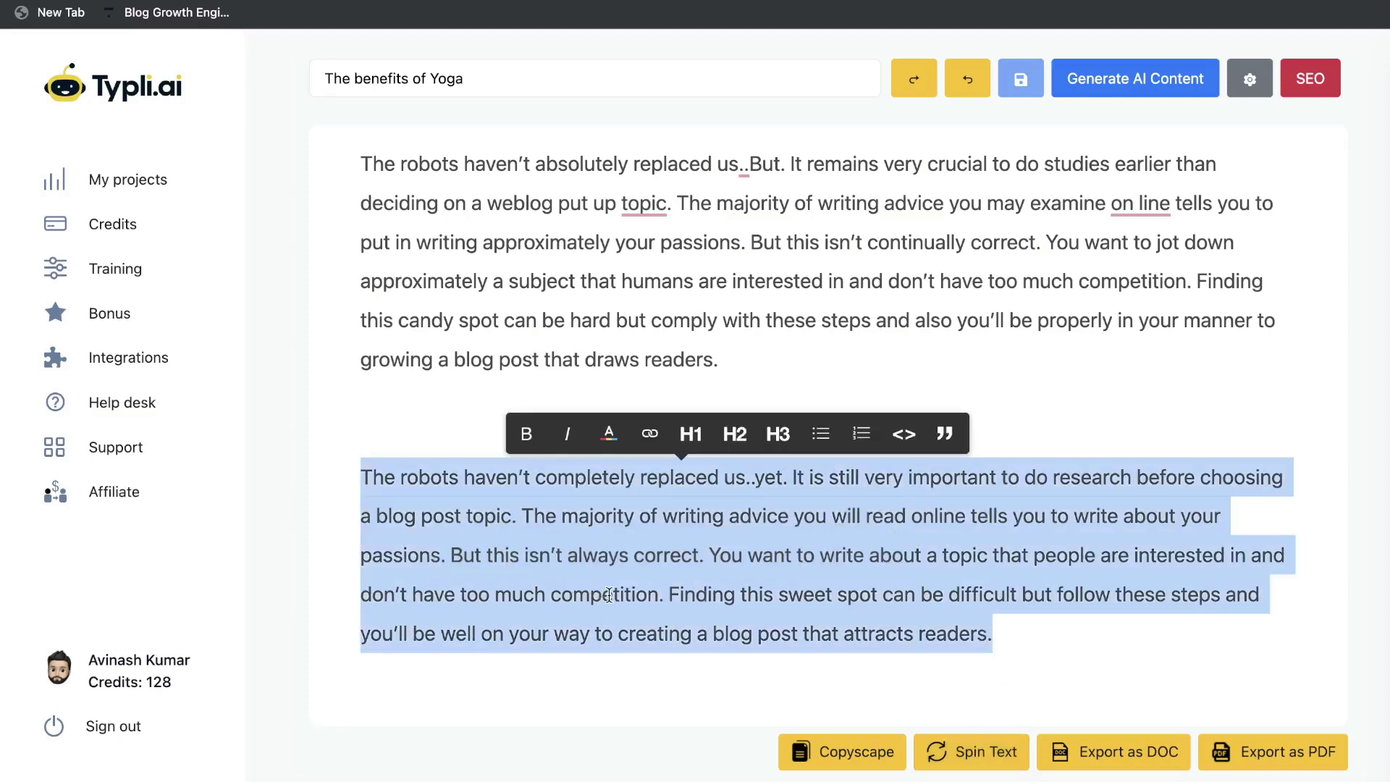
pyautogui.click(490, 396)
pyautogui.tripleClick(567, 257)
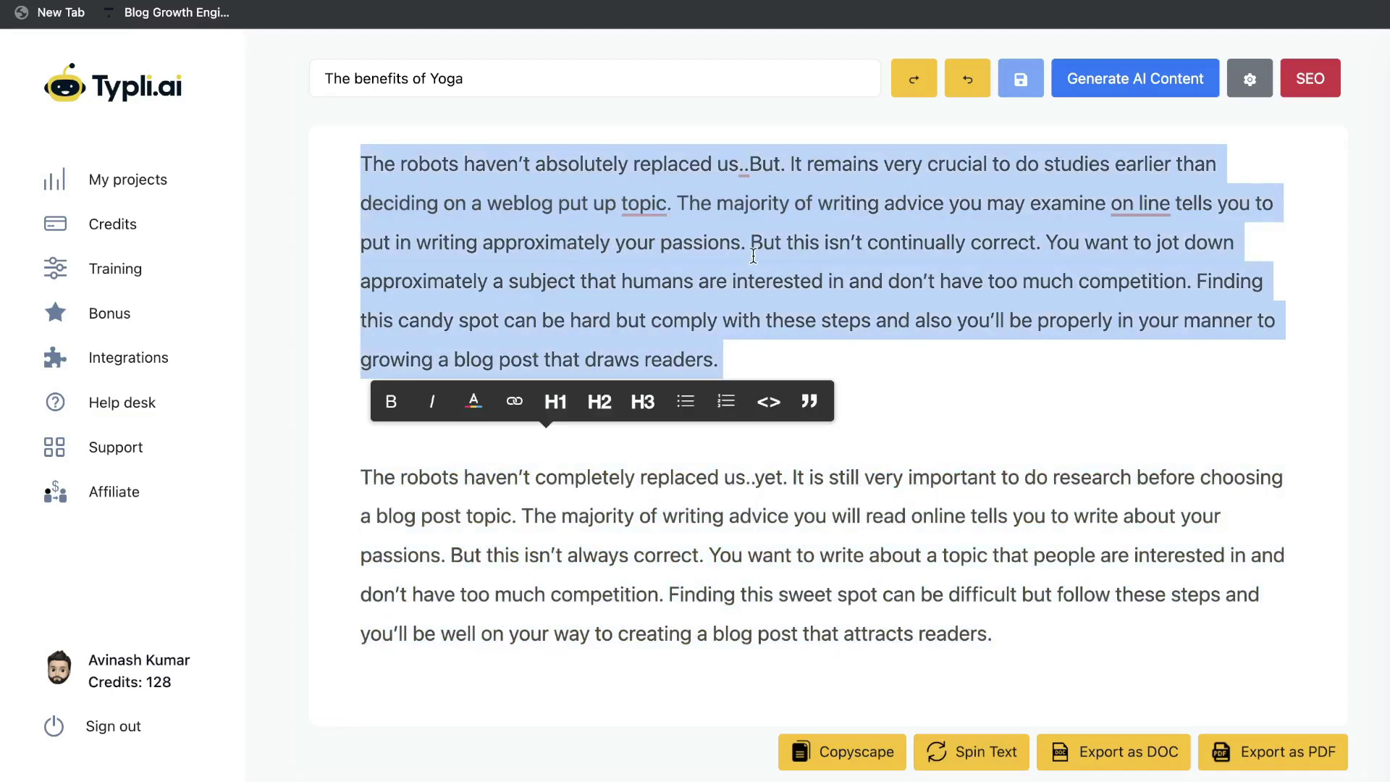
pyautogui.doubleClick(837, 448)
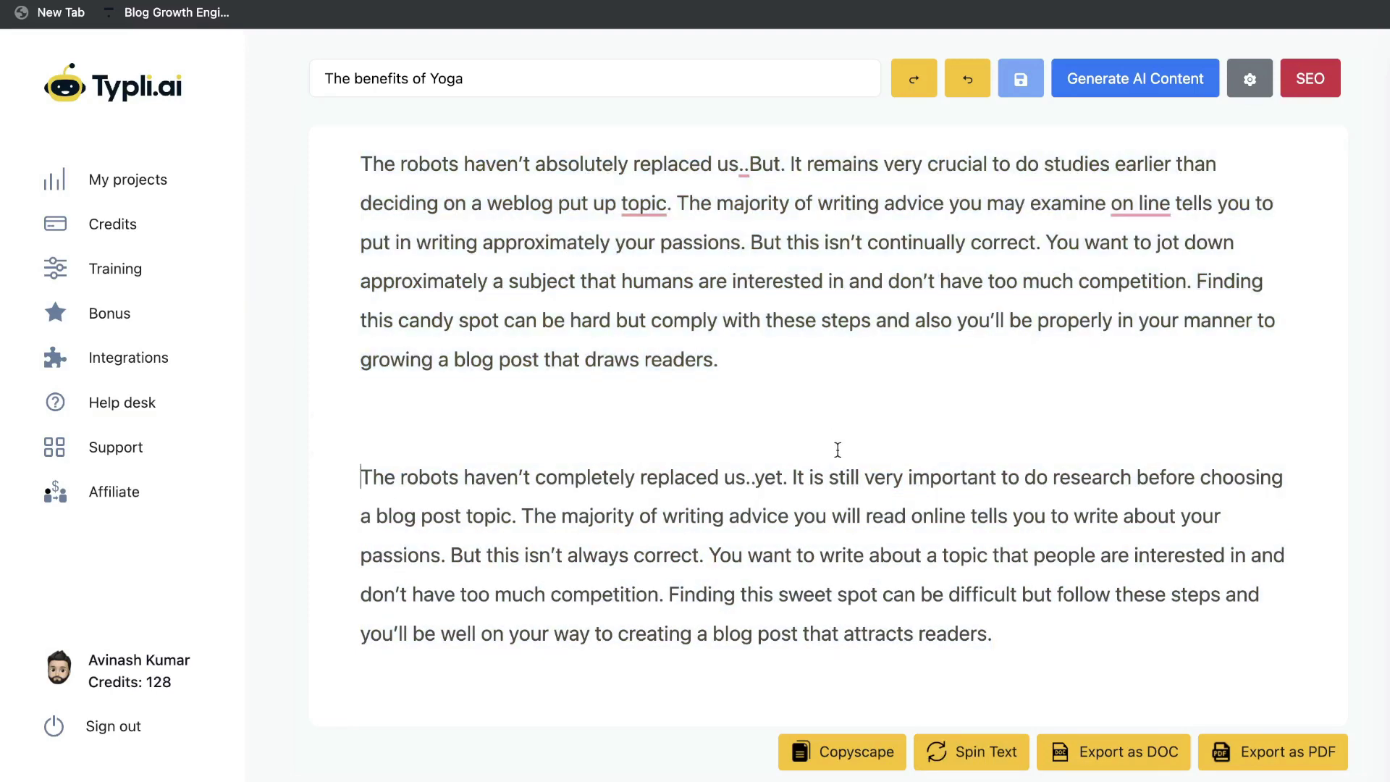
pyautogui.doubleClick(830, 539)
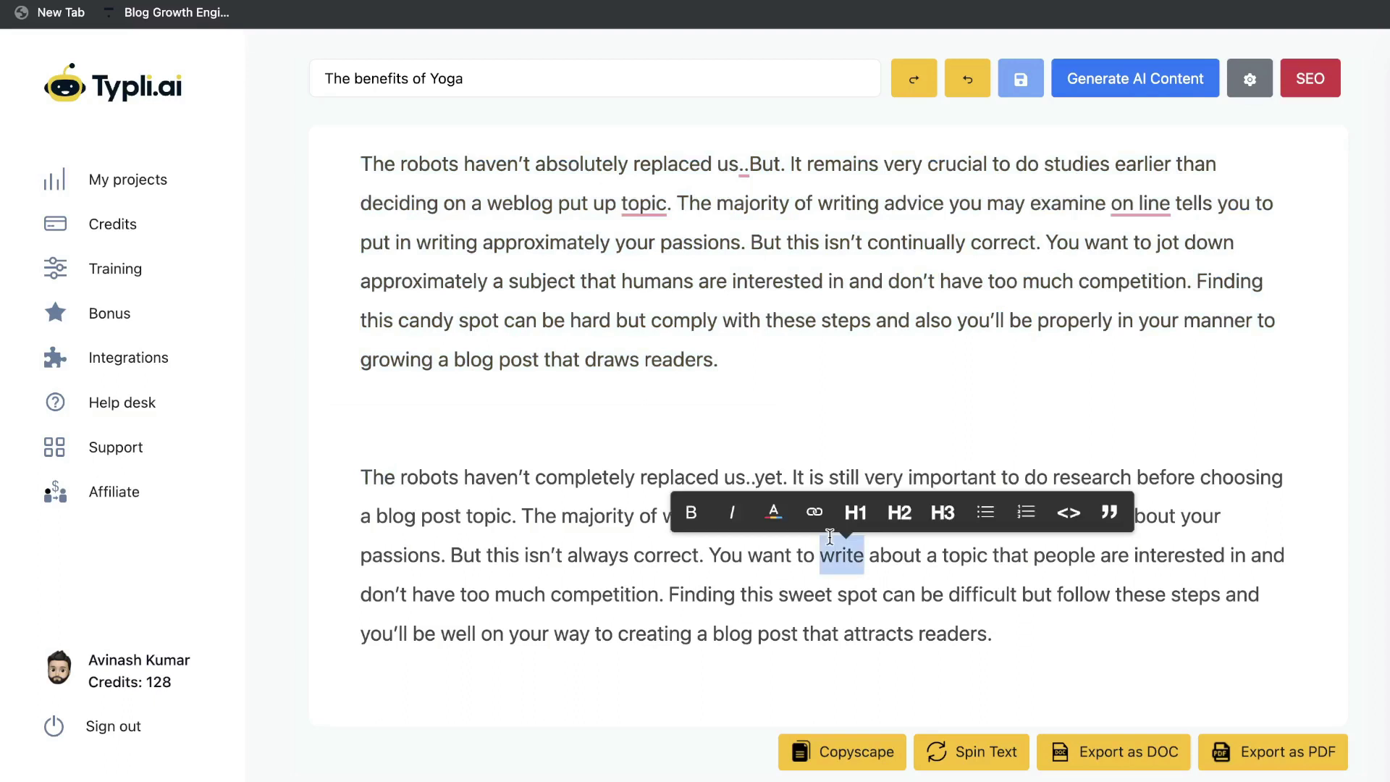
pyautogui.tripleClick(602, 558)
pyautogui.click(906, 514)
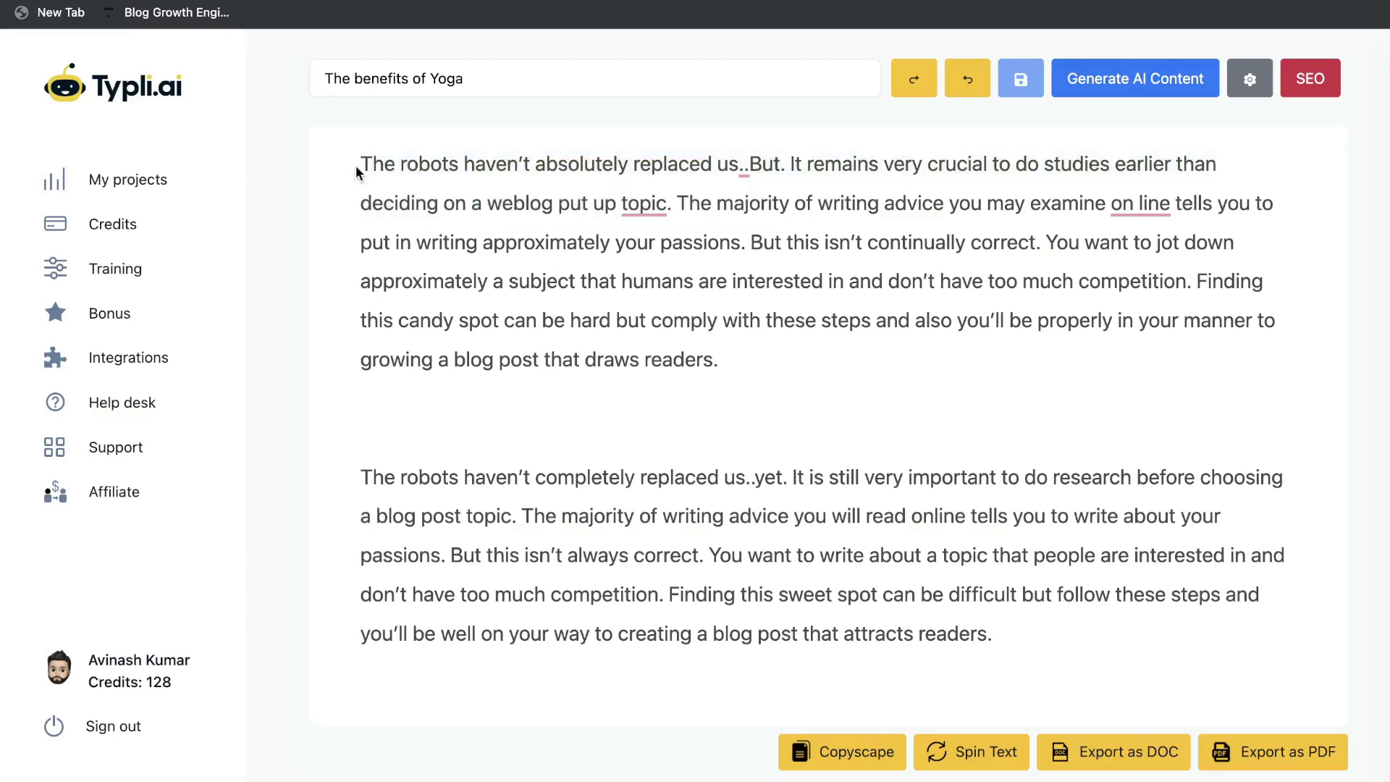
pyautogui.moveTo(372, 168); pyautogui.dragTo(783, 284)
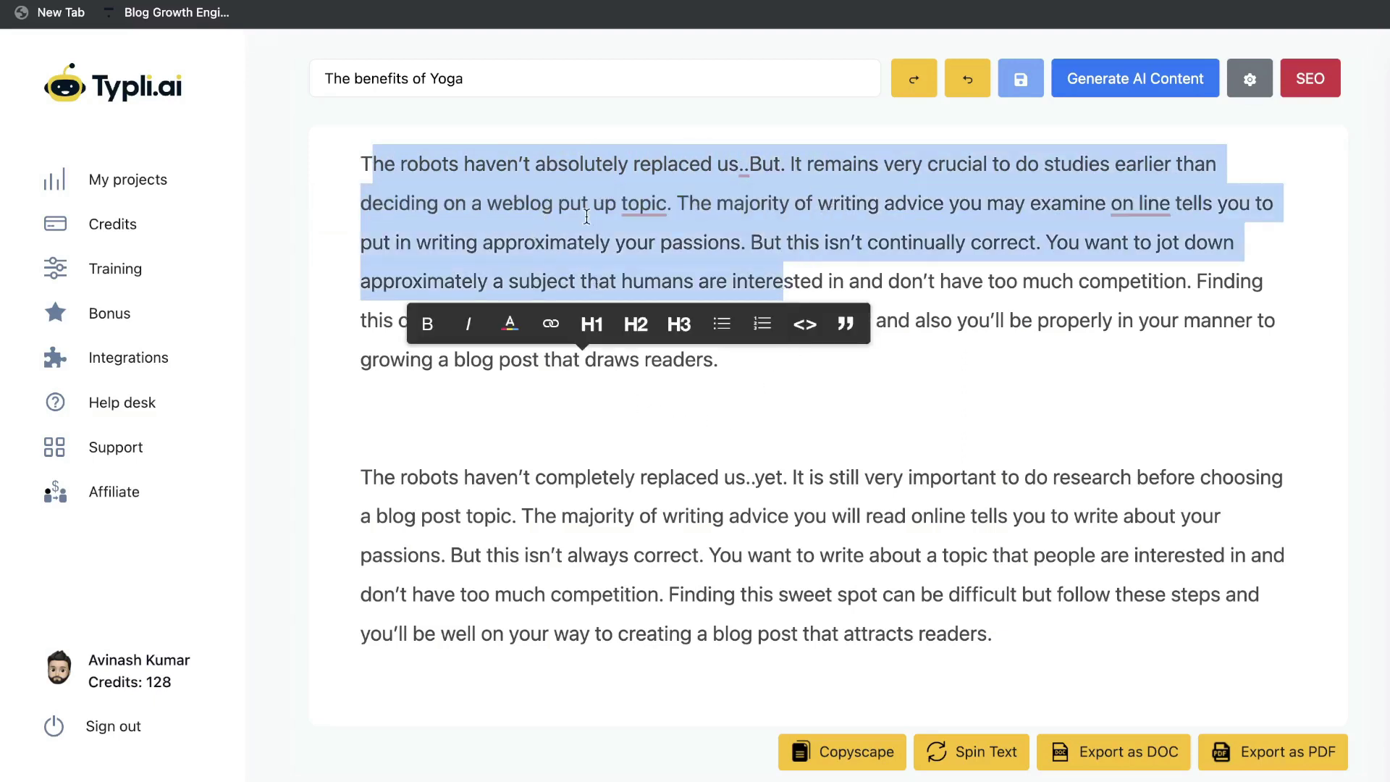
pyautogui.click(693, 228)
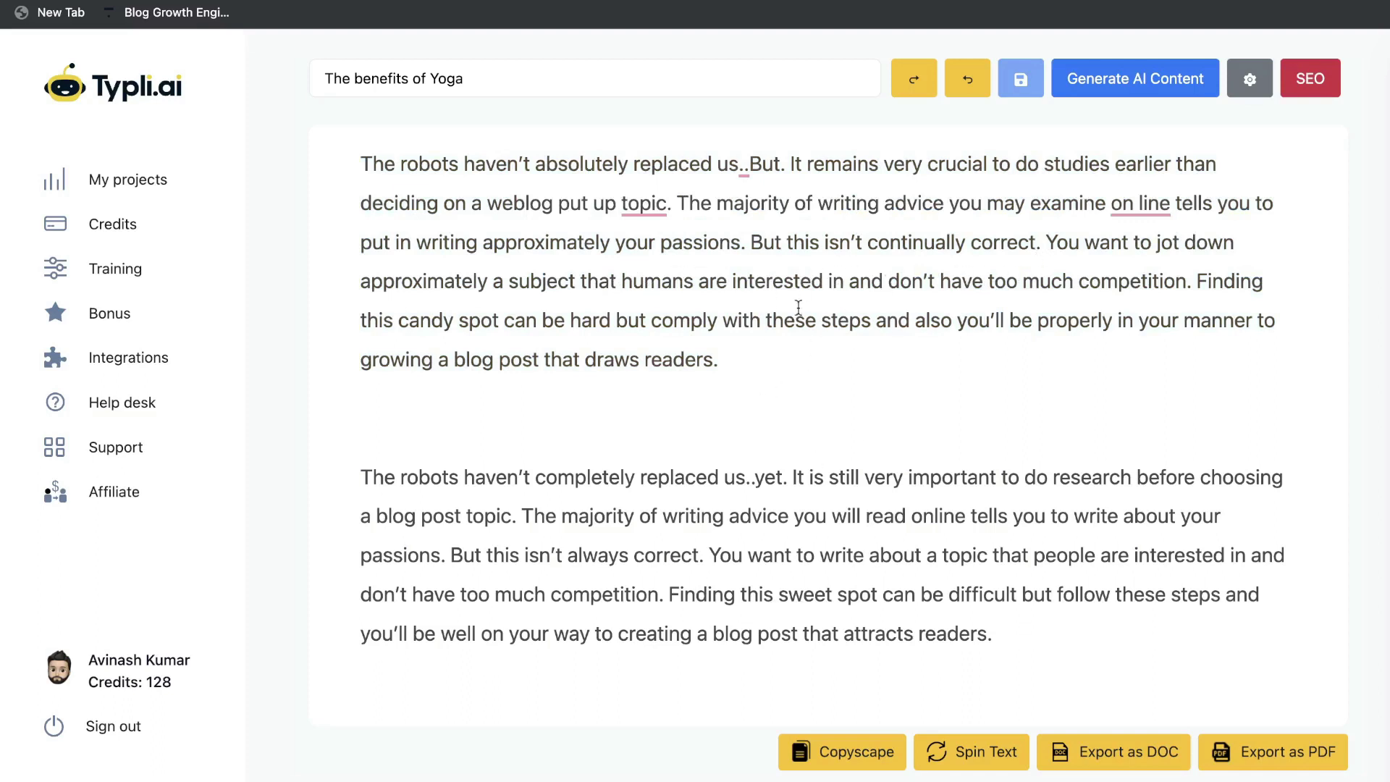
pyautogui.doubleClick(728, 261)
pyautogui.tripleClick(727, 261)
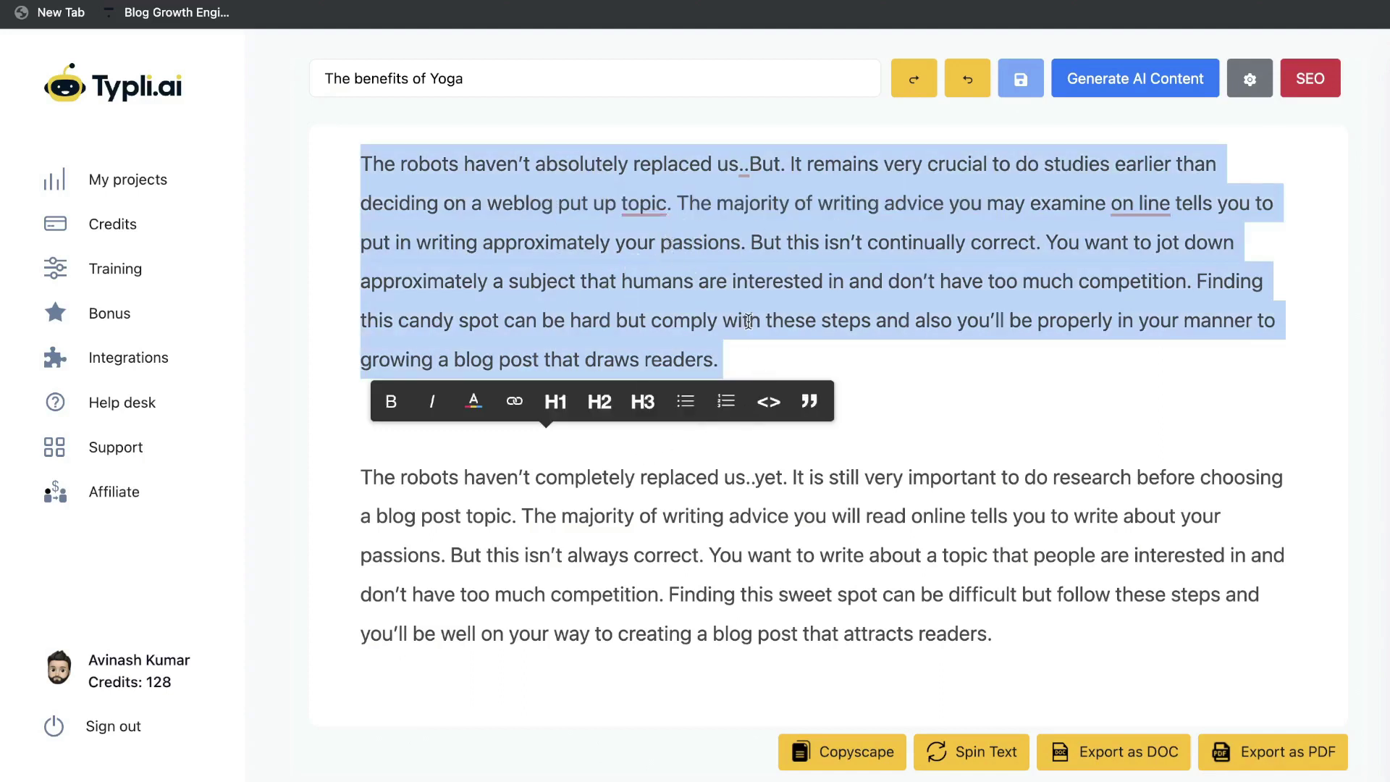
pyautogui.doubleClick(684, 322)
# - Undo the spun paragraph, run a Copyscape check, and dismiss the API-key Notice
pyautogui.hotkey('ctrl', 'z')
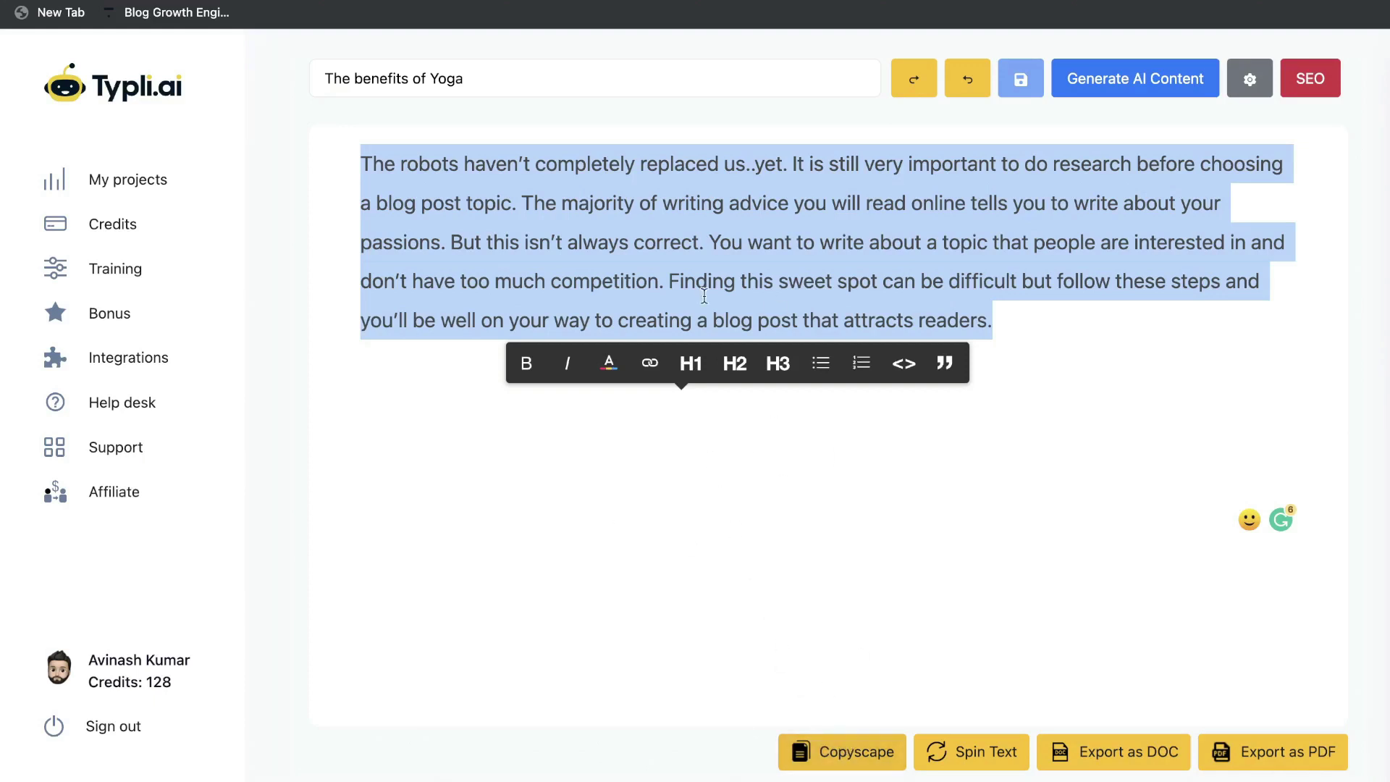
pyautogui.click(800, 750)
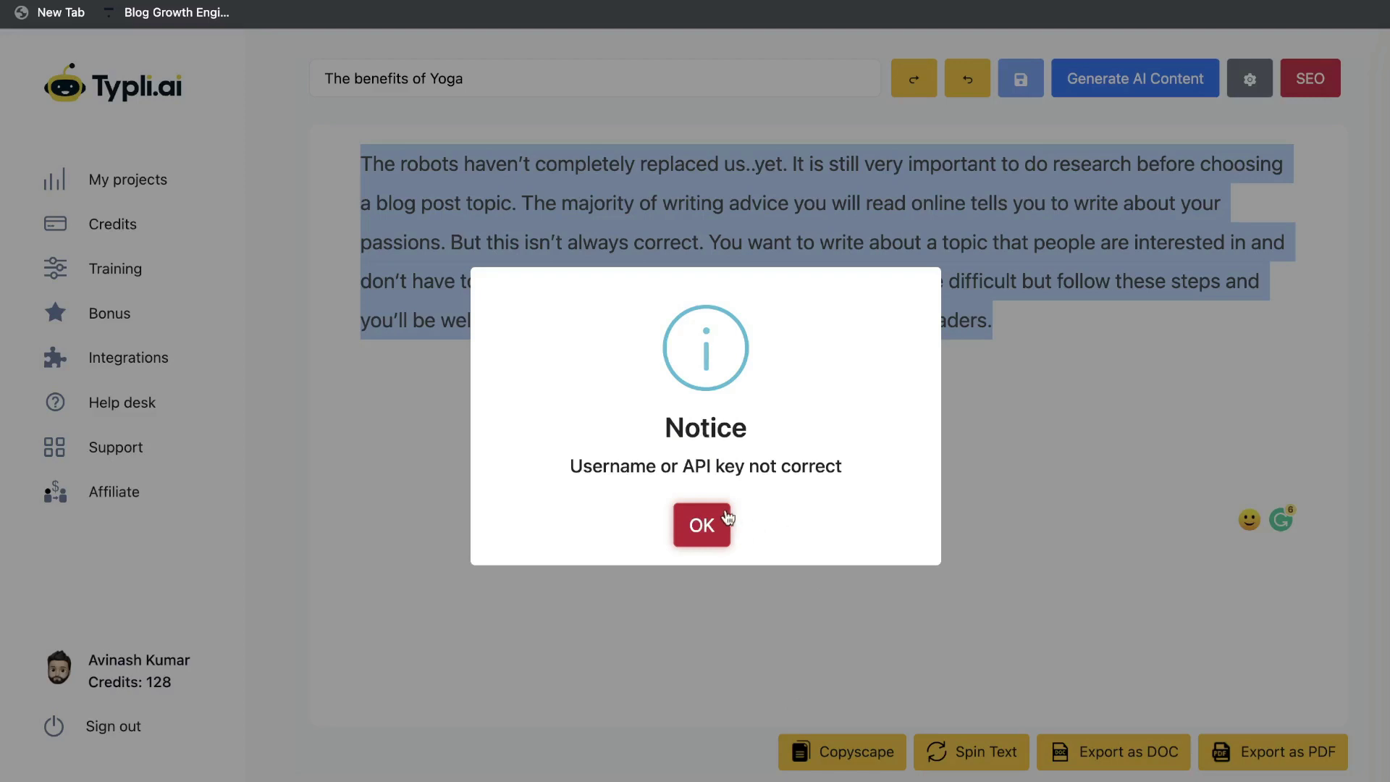
pyautogui.click(693, 525)
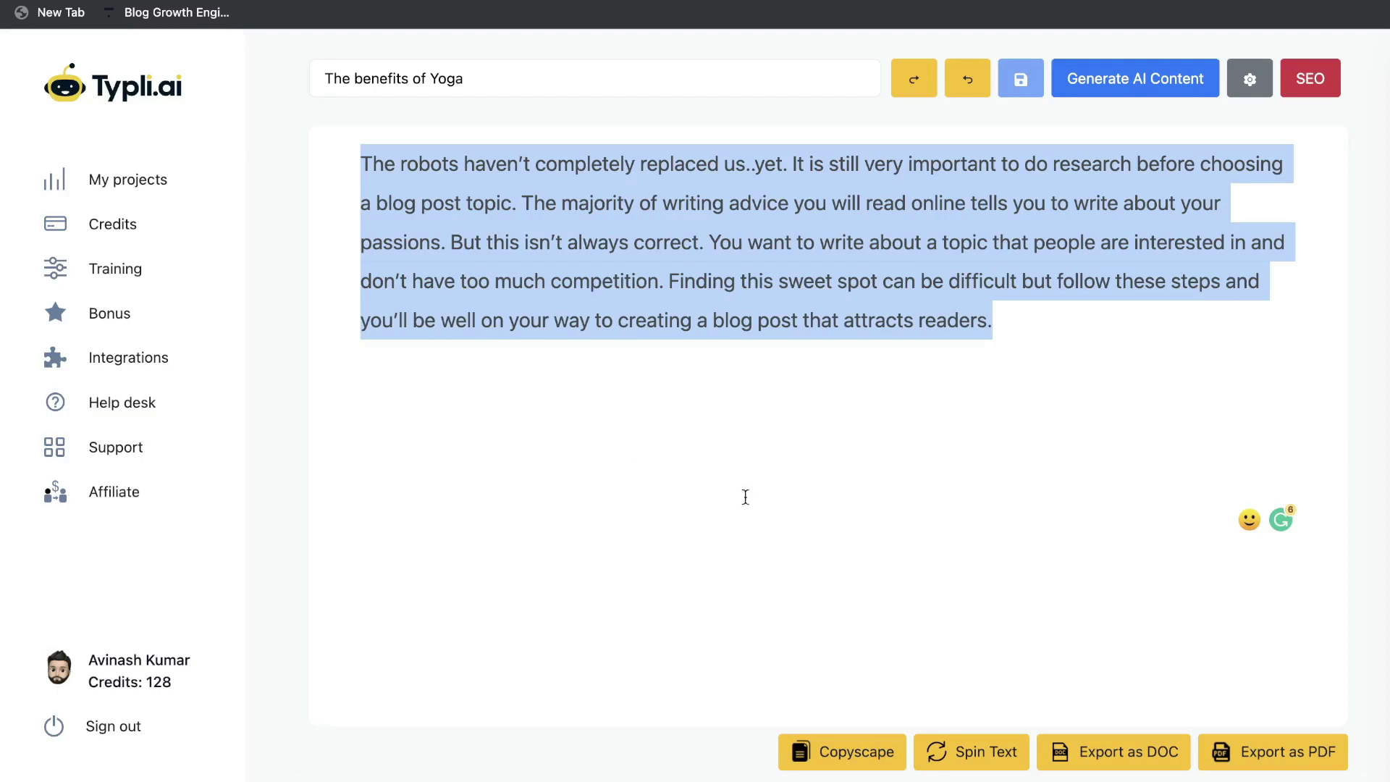
pyautogui.click(1038, 232)
# - Paste the title 'The benefits of Yoga' into the SEO focus keyword field
pyautogui.click(1312, 79)
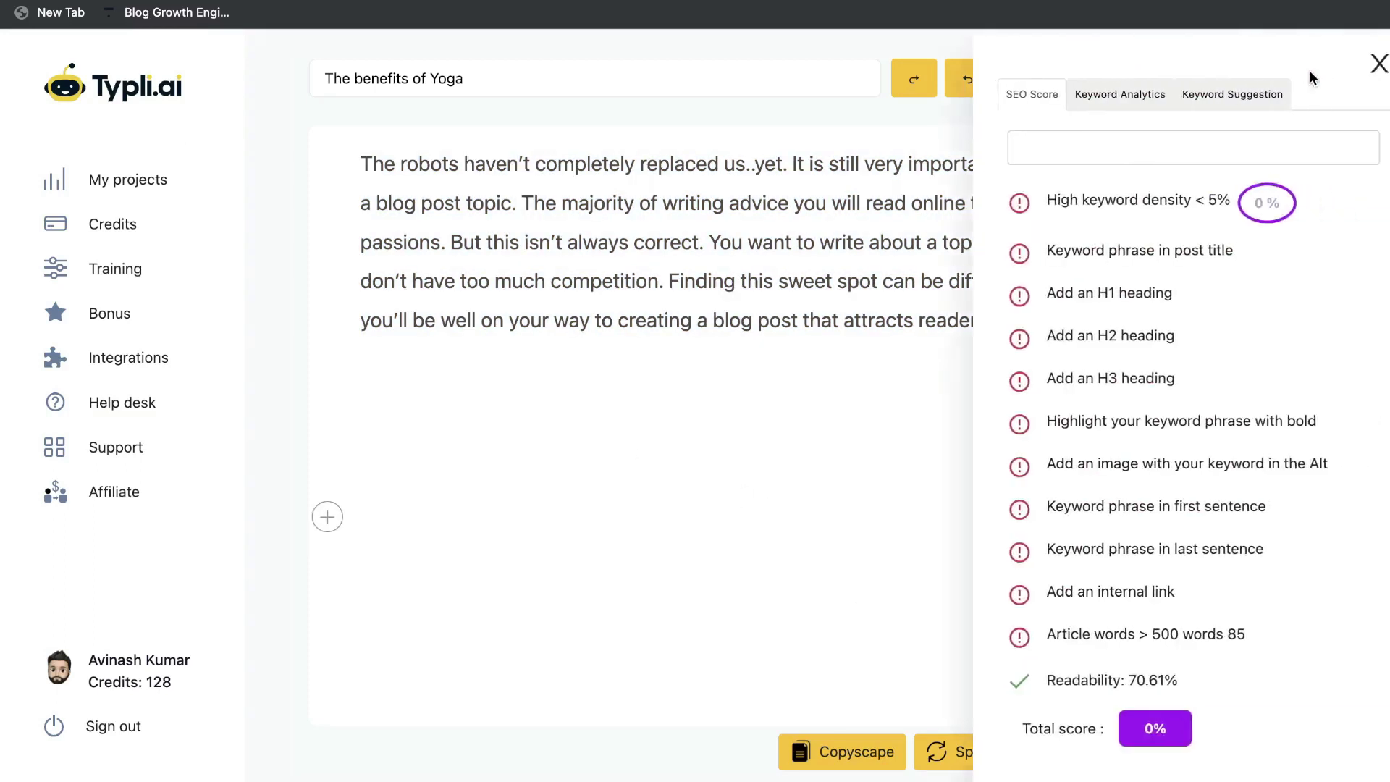
pyautogui.click(1054, 156)
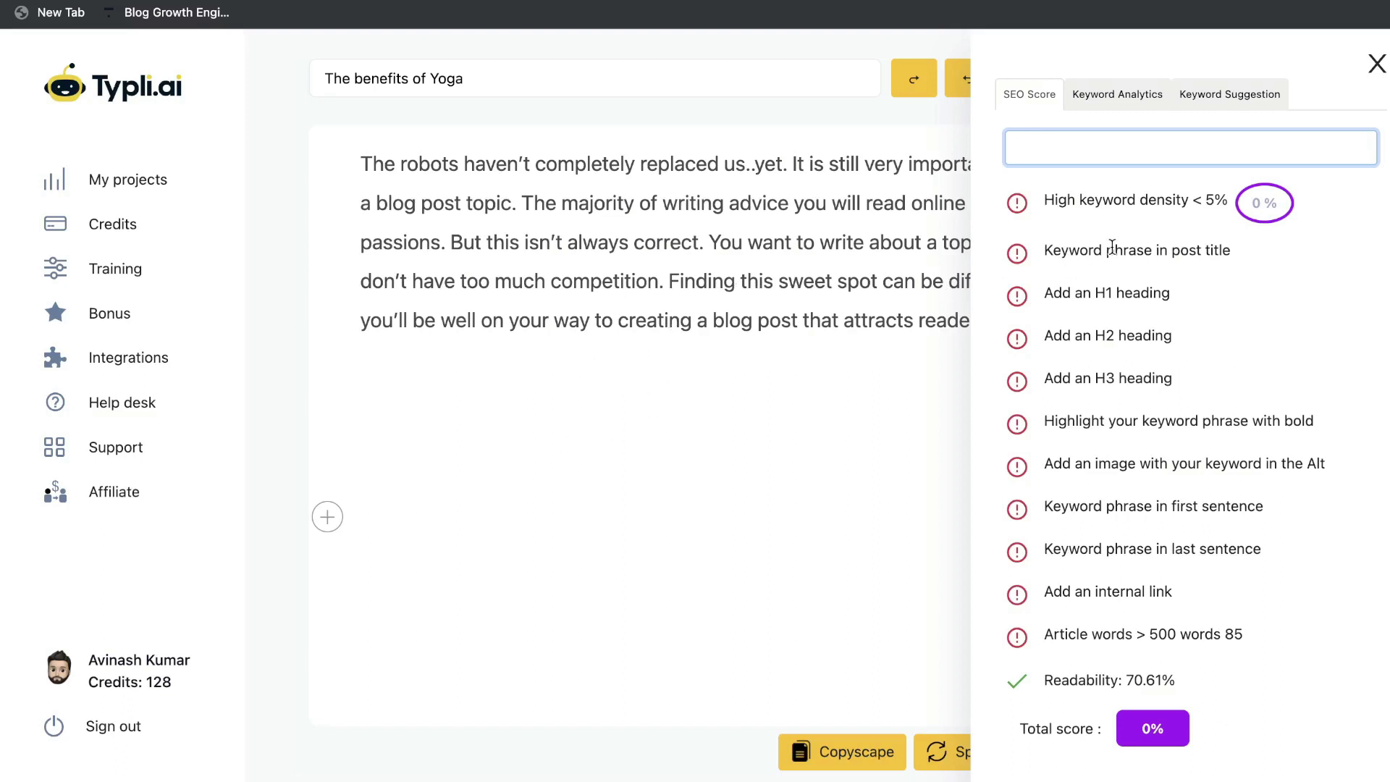
pyautogui.tripleClick(492, 68)
pyautogui.press('super+c')
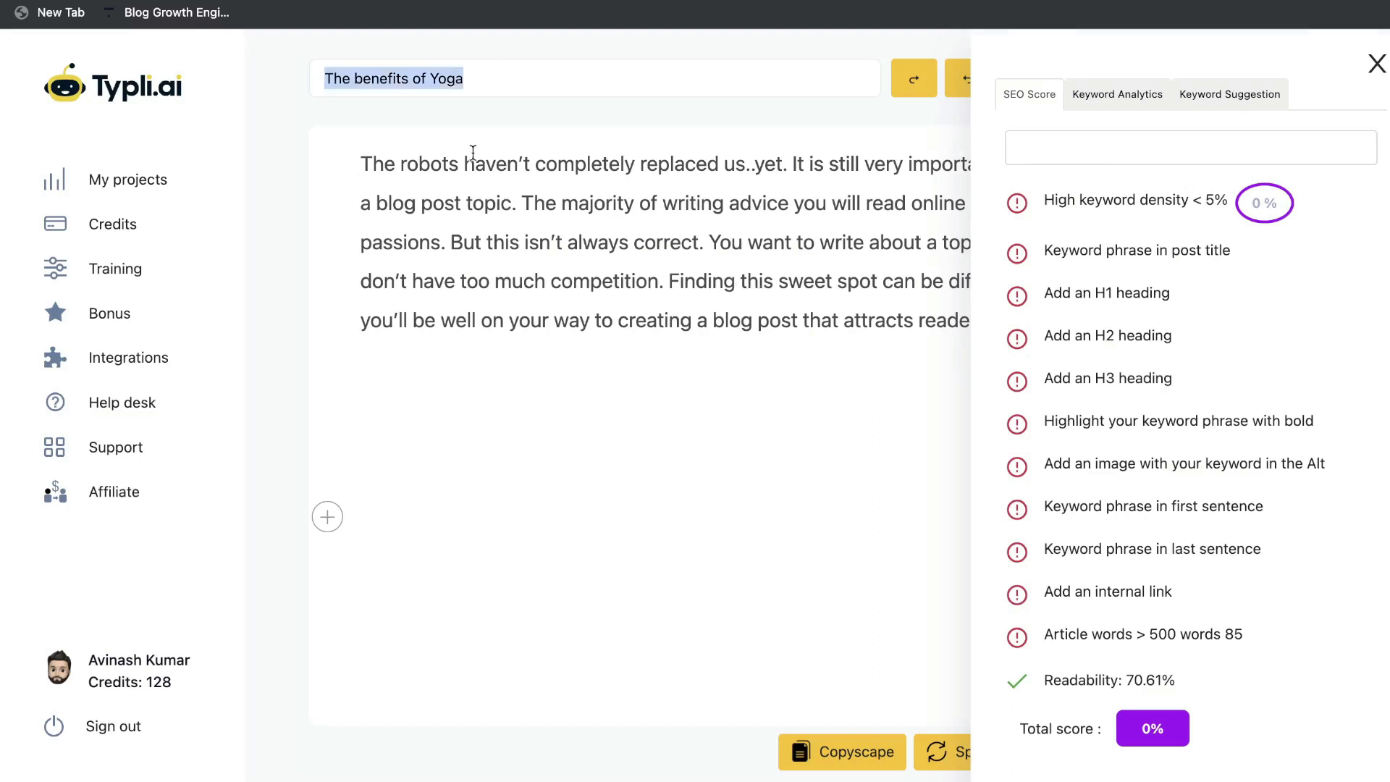
pyautogui.click(1376, 64)
pyautogui.click(1318, 76)
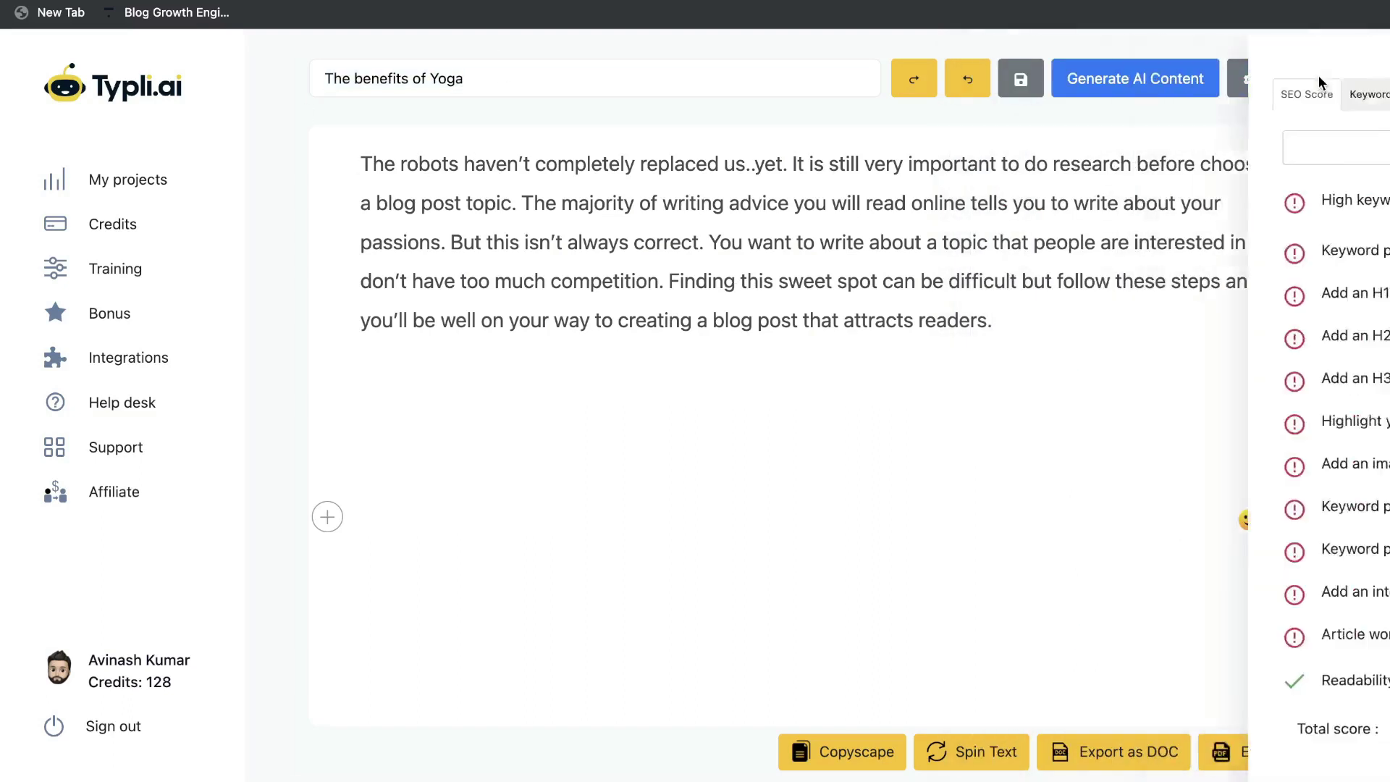
pyautogui.click(1216, 156)
pyautogui.press('super+v')
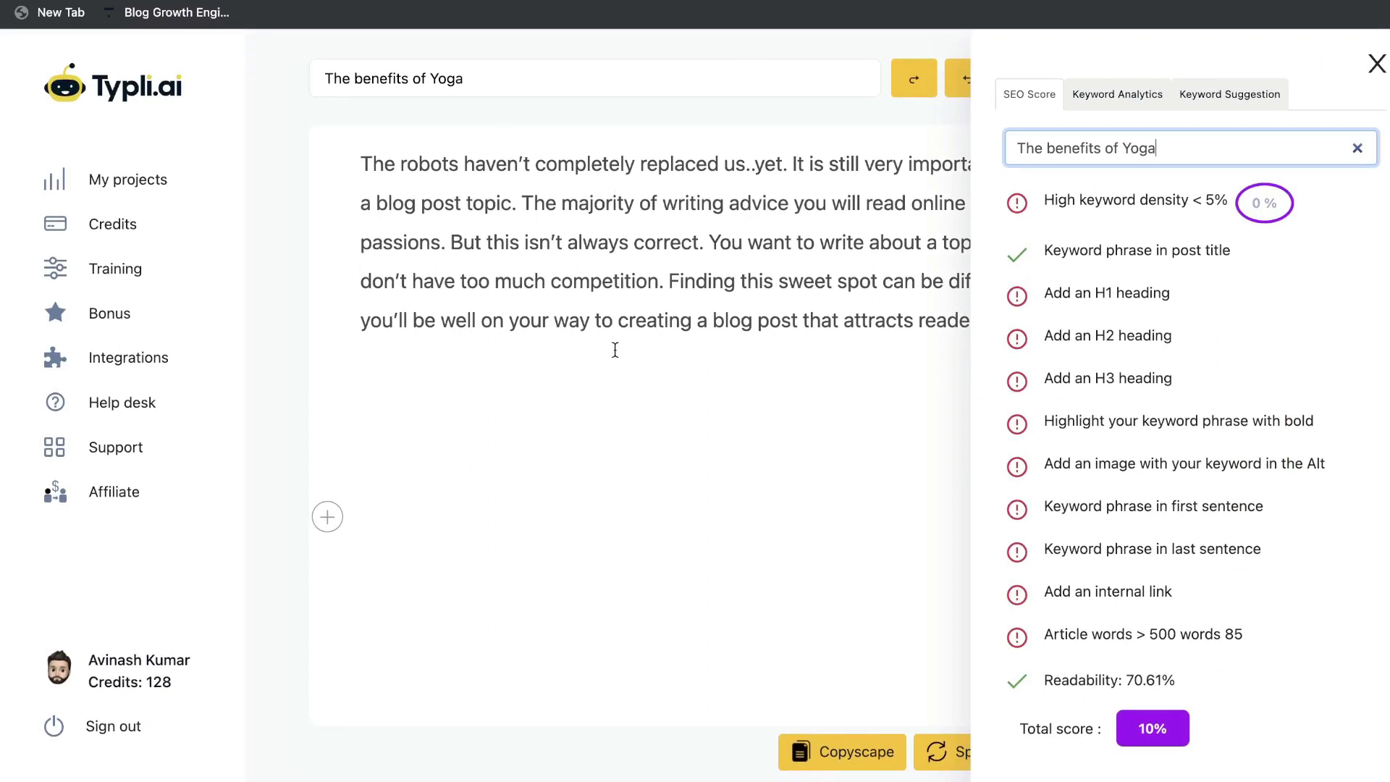
pyautogui.click(1033, 185)
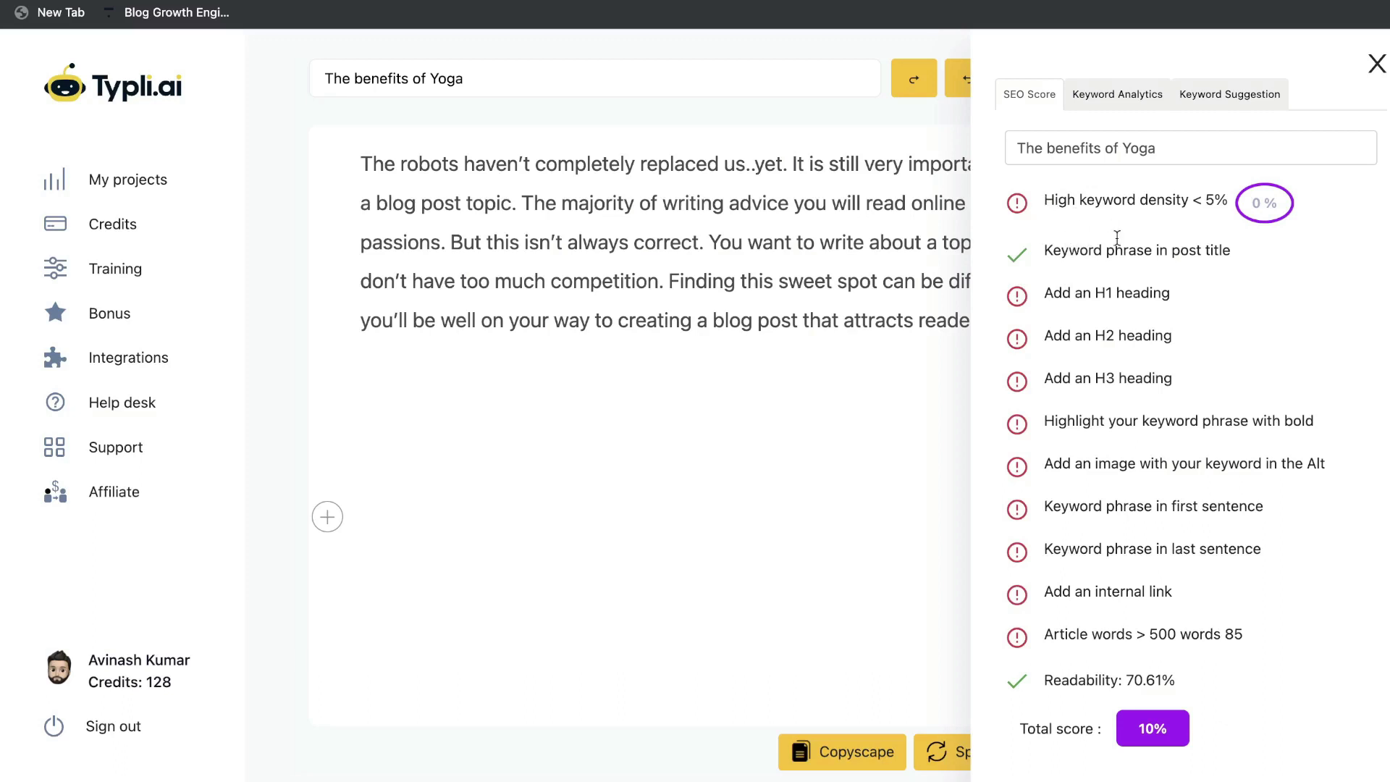
# - Review the keyword density, word count and readability checks behind the 10% SEO score
pyautogui.moveTo(1044, 207); pyautogui.dragTo(1196, 217)
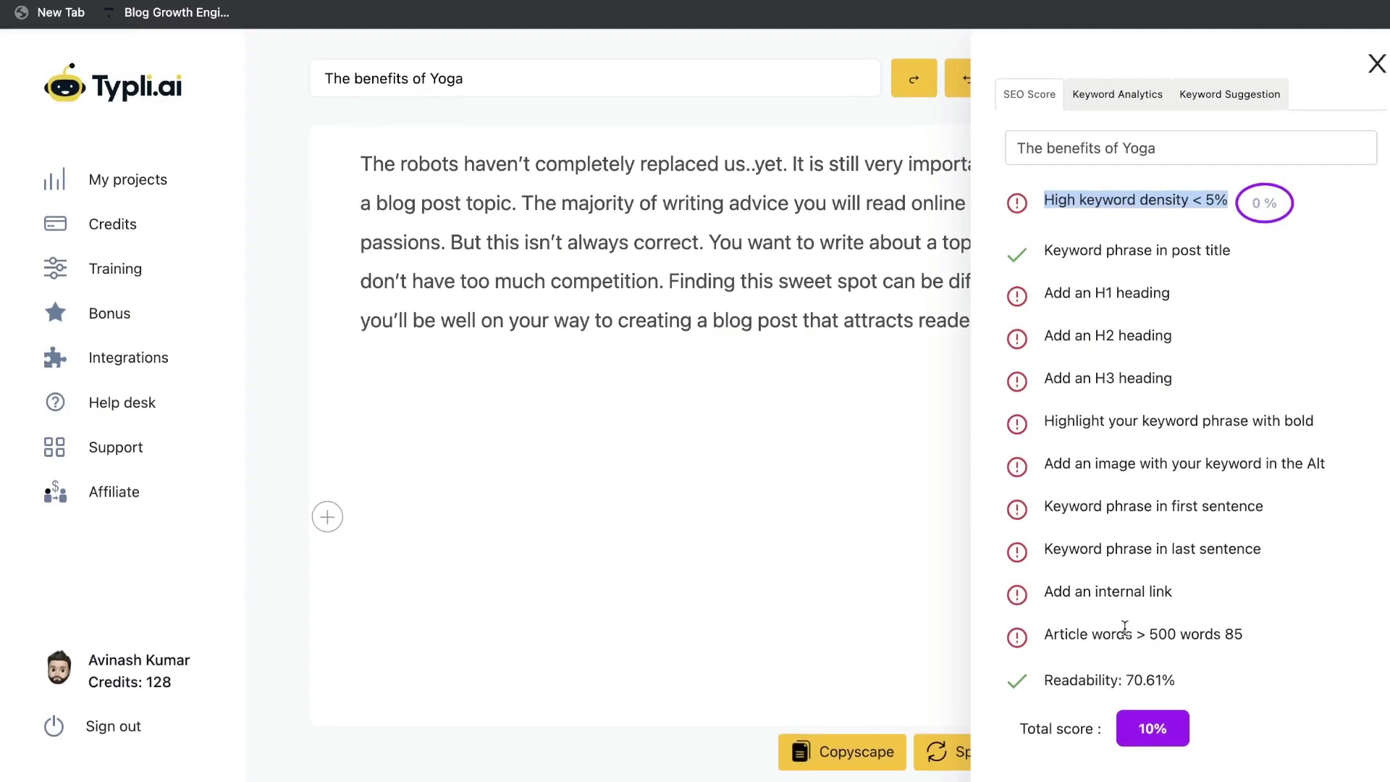
pyautogui.moveTo(1124, 627); pyautogui.dragTo(1243, 637)
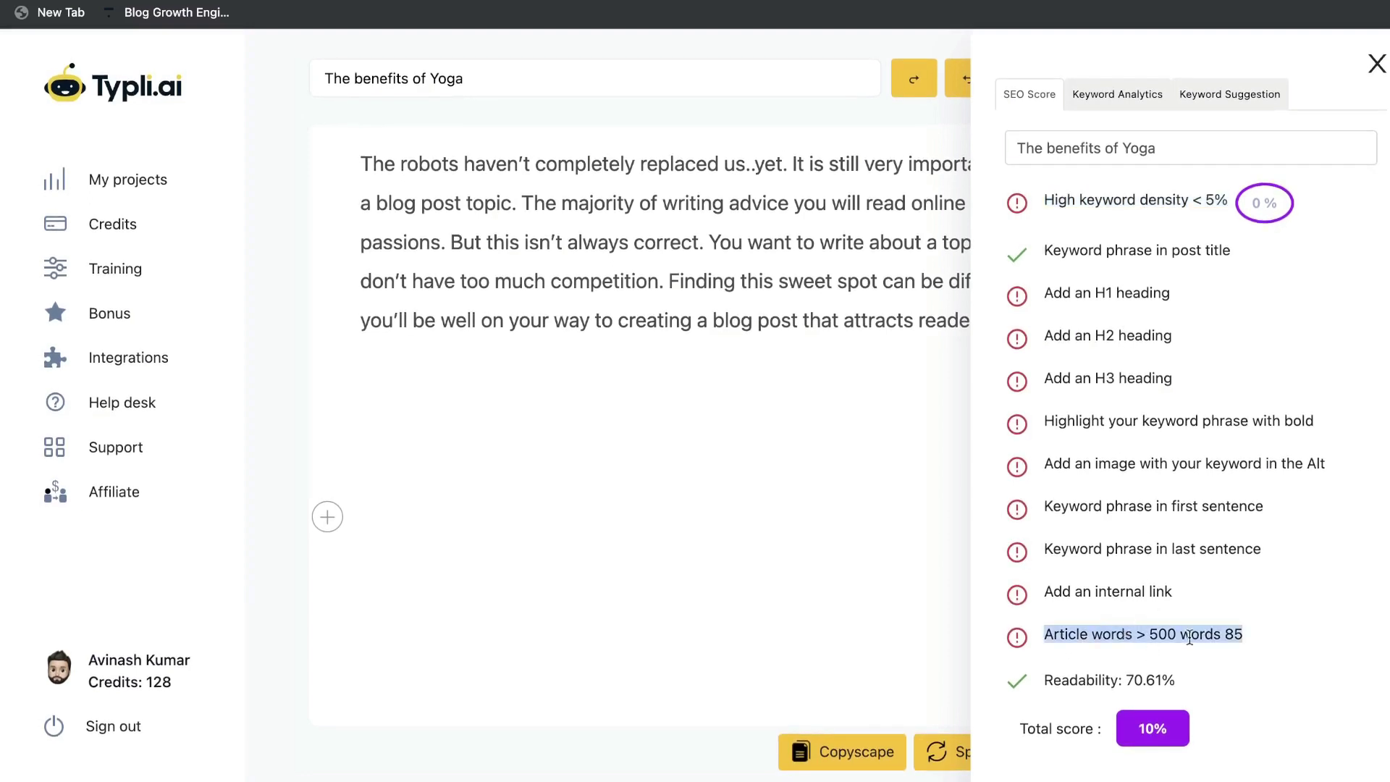
pyautogui.tripleClick(1079, 682)
pyautogui.click(1038, 106)
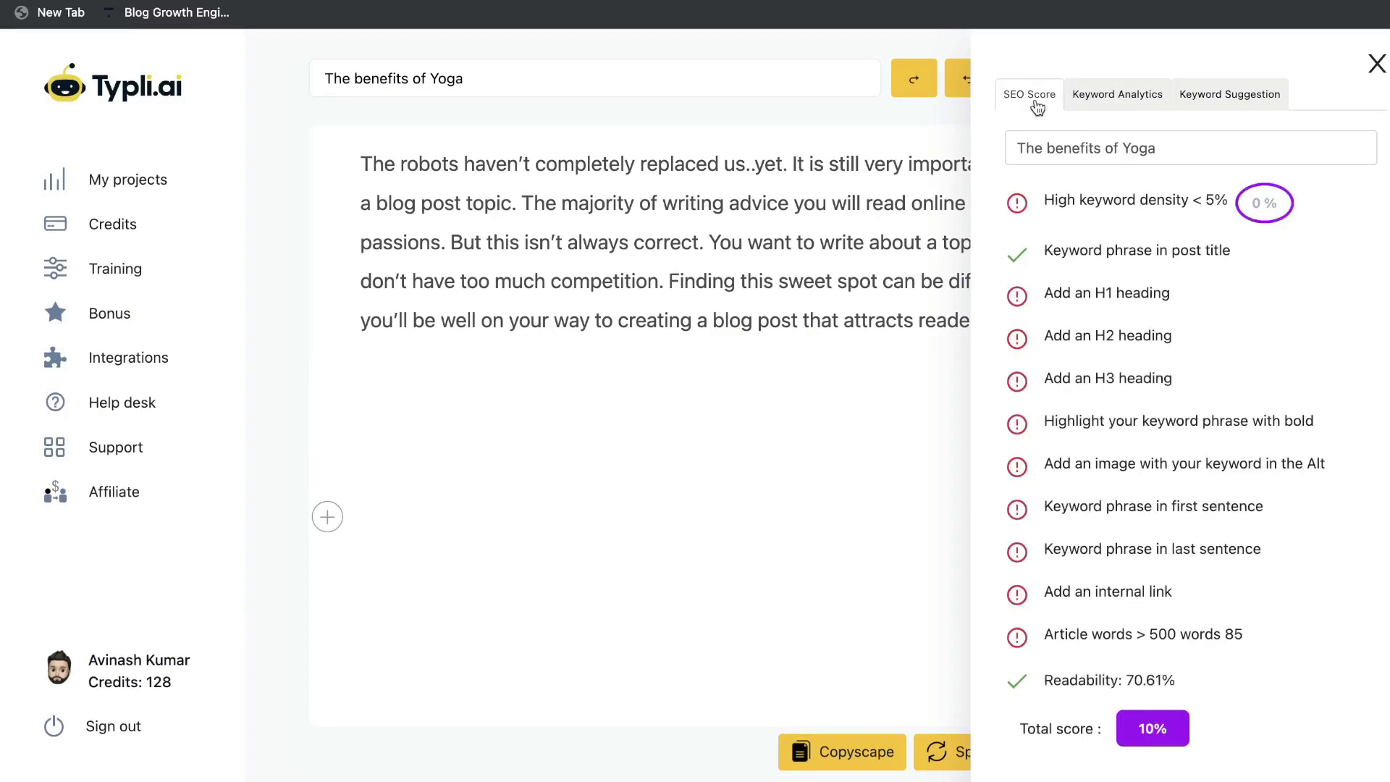
pyautogui.click(1118, 106)
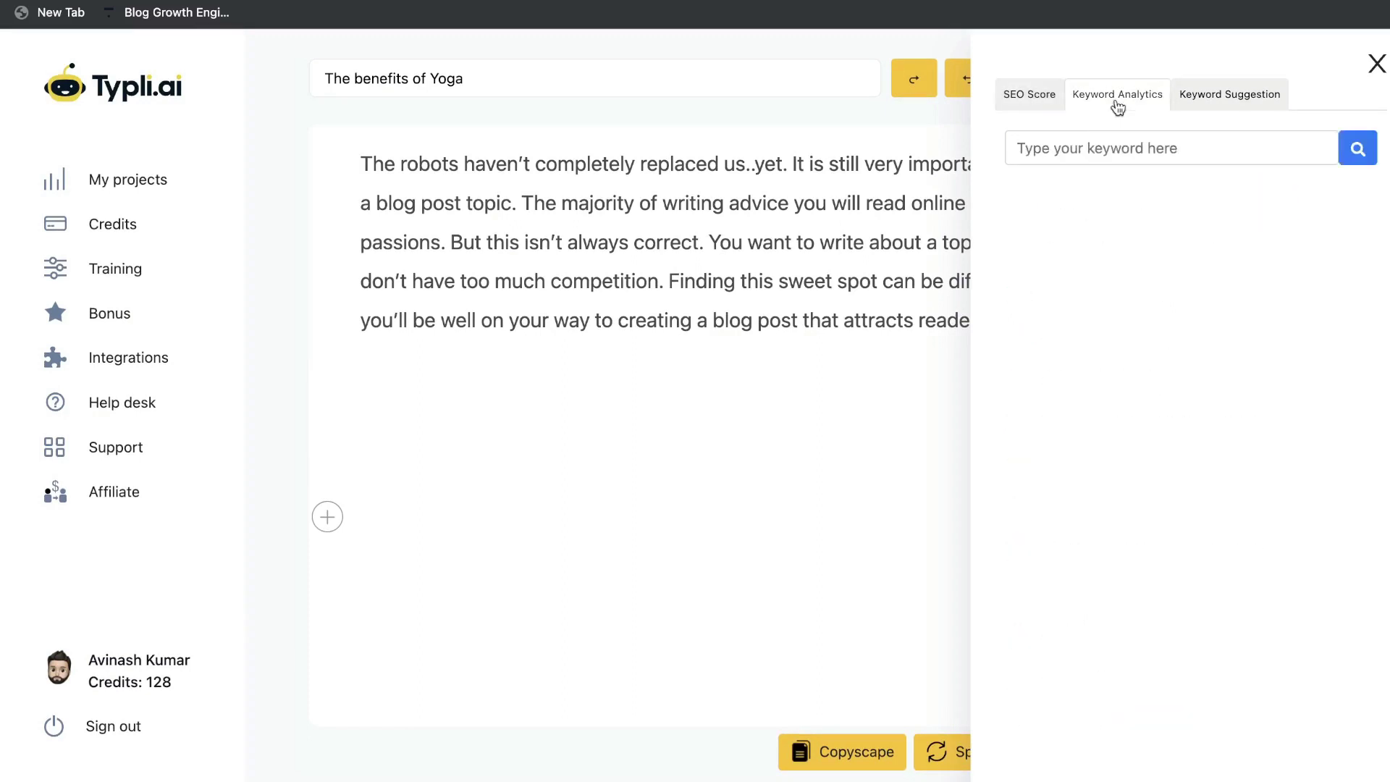
# - Search analytics for 'The benefits of Yoga': 110000 monthly volume, $0.66 CPC, low competition
pyautogui.click(1106, 148)
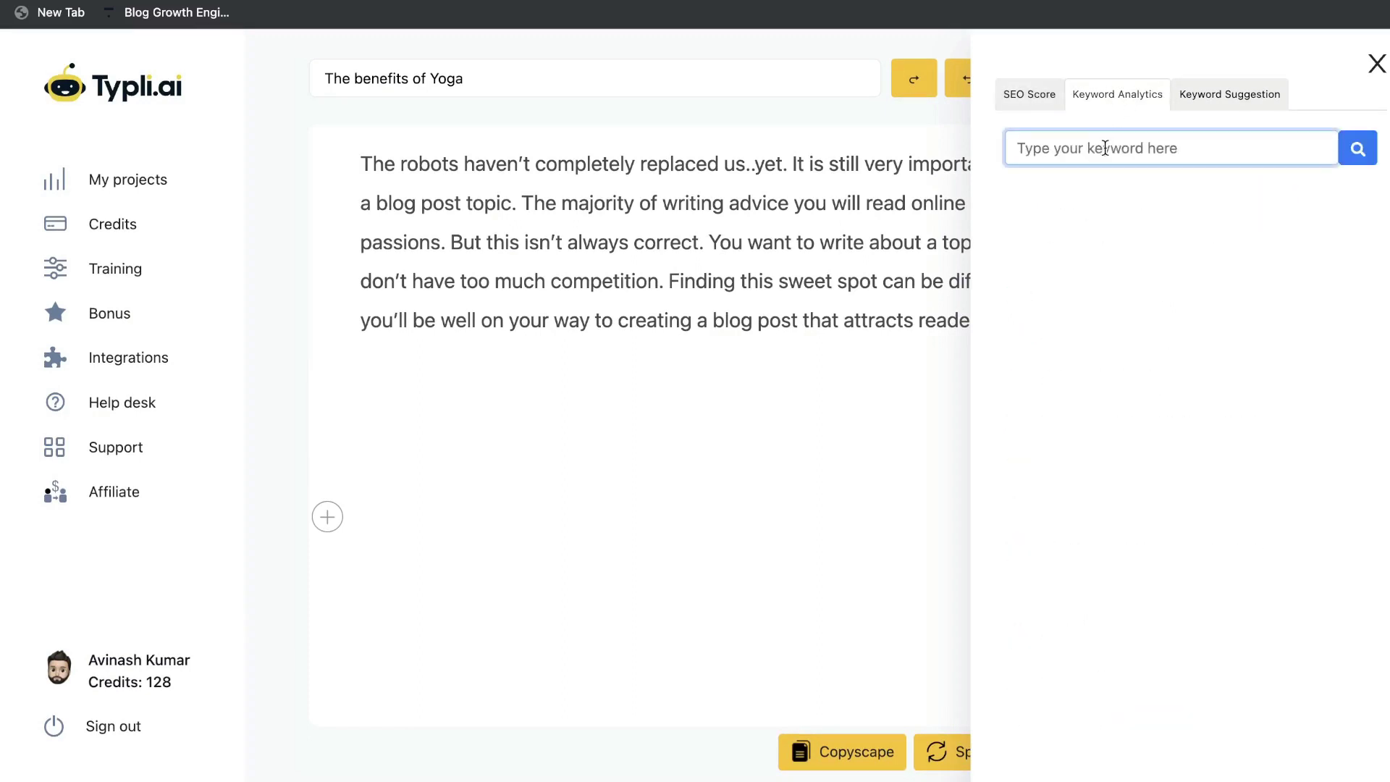
pyautogui.press('super+v')
pyautogui.click(1360, 156)
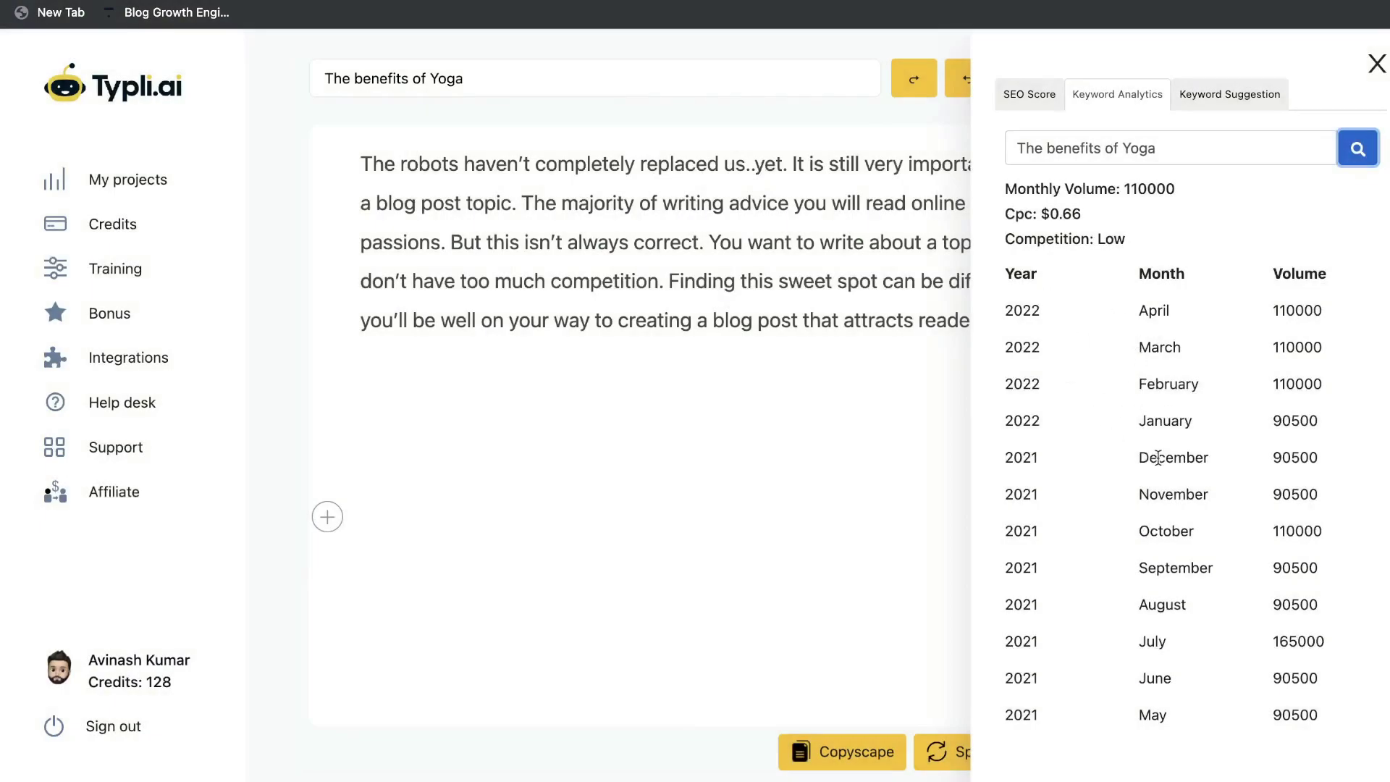
pyautogui.moveTo(1124, 189); pyautogui.dragTo(1184, 192)
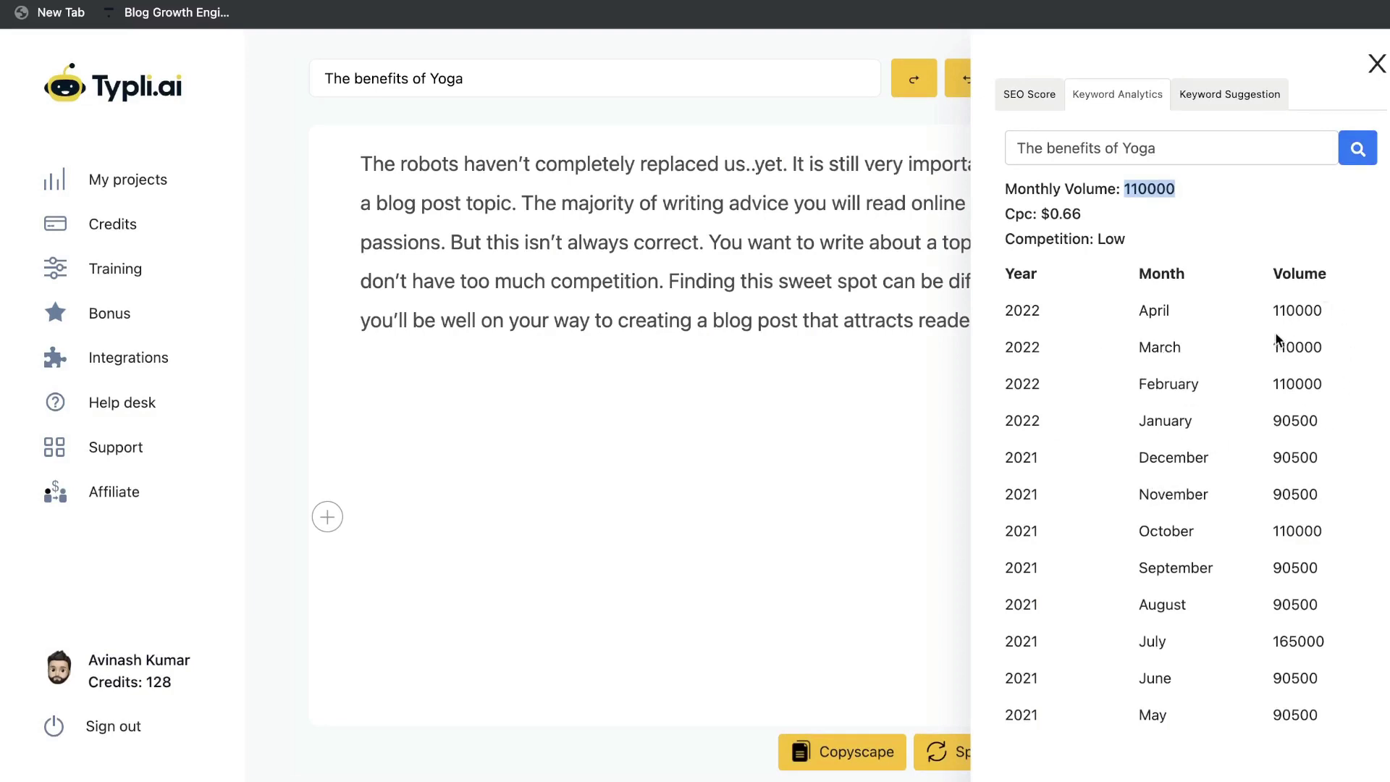
# - Fetch keyword suggestions for 'The benefits of Yoga' in United States - English
pyautogui.click(1229, 101)
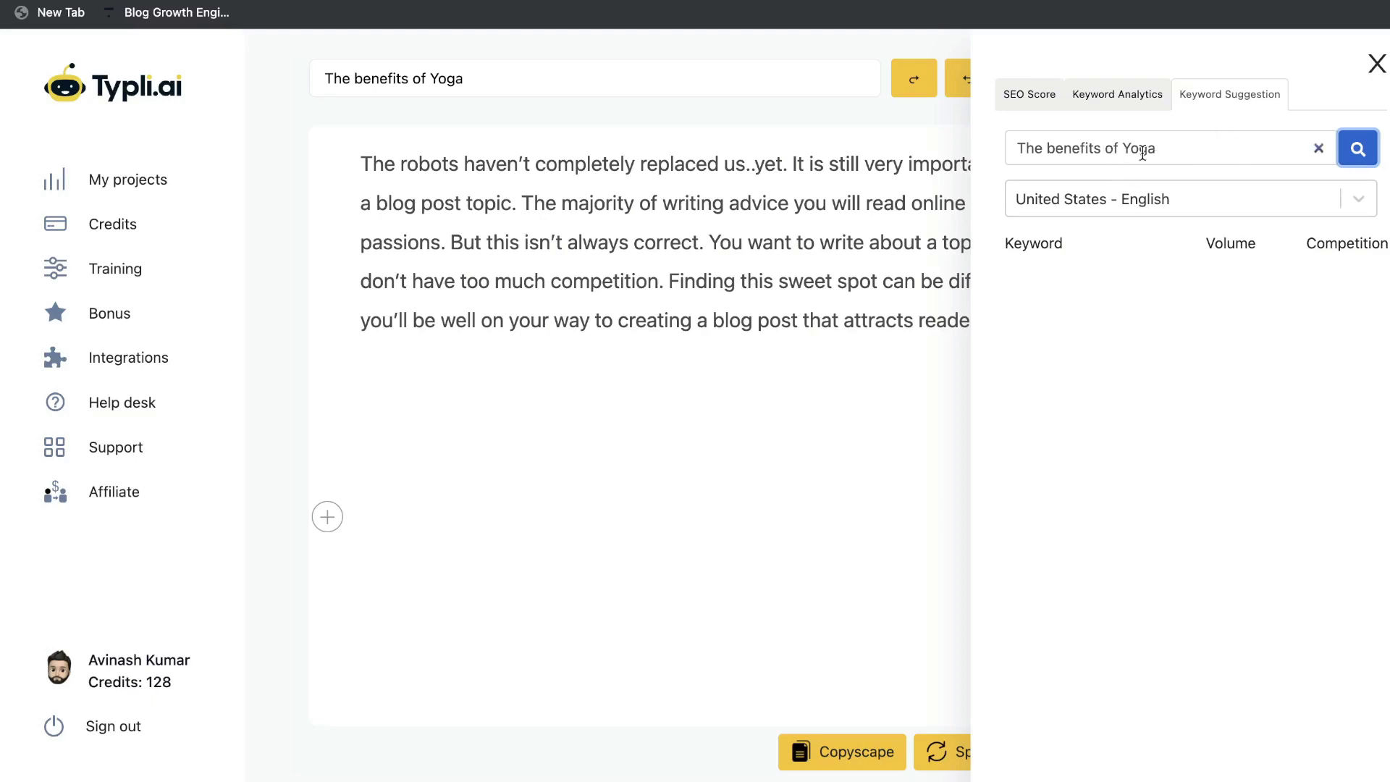
pyautogui.click(1351, 151)
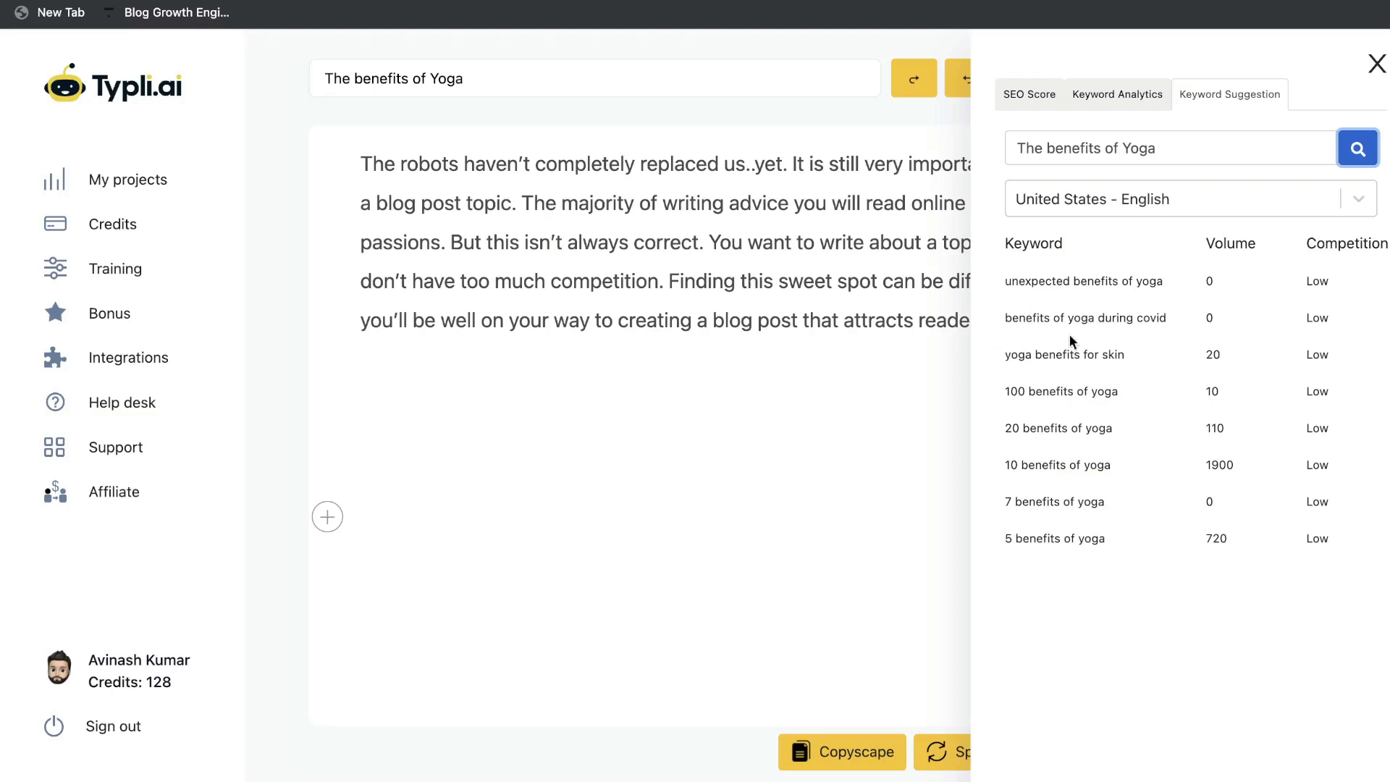
pyautogui.moveTo(1088, 158)
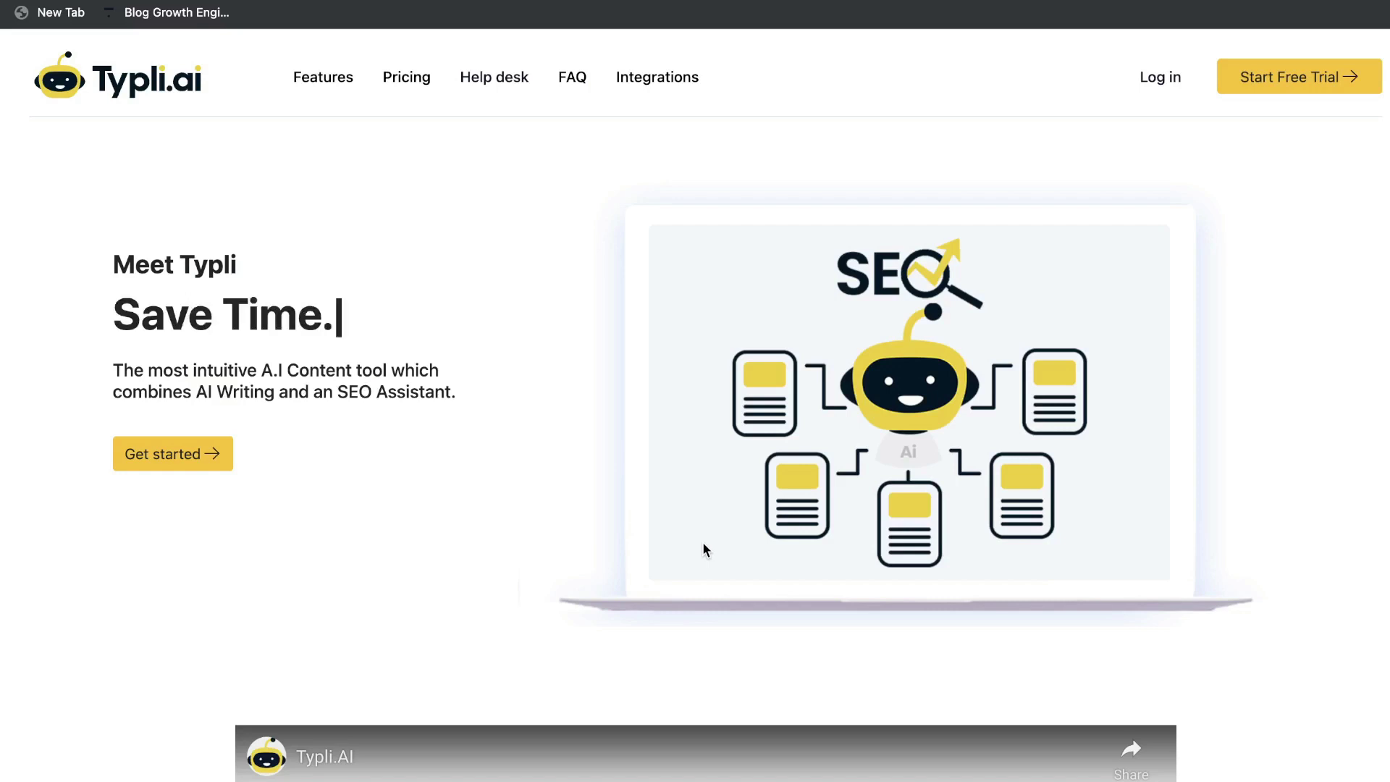
# - Scroll down the April giveaway page offering a free WriterZen unlimited lifetime account
pyautogui.scroll(-1, 724, 579)
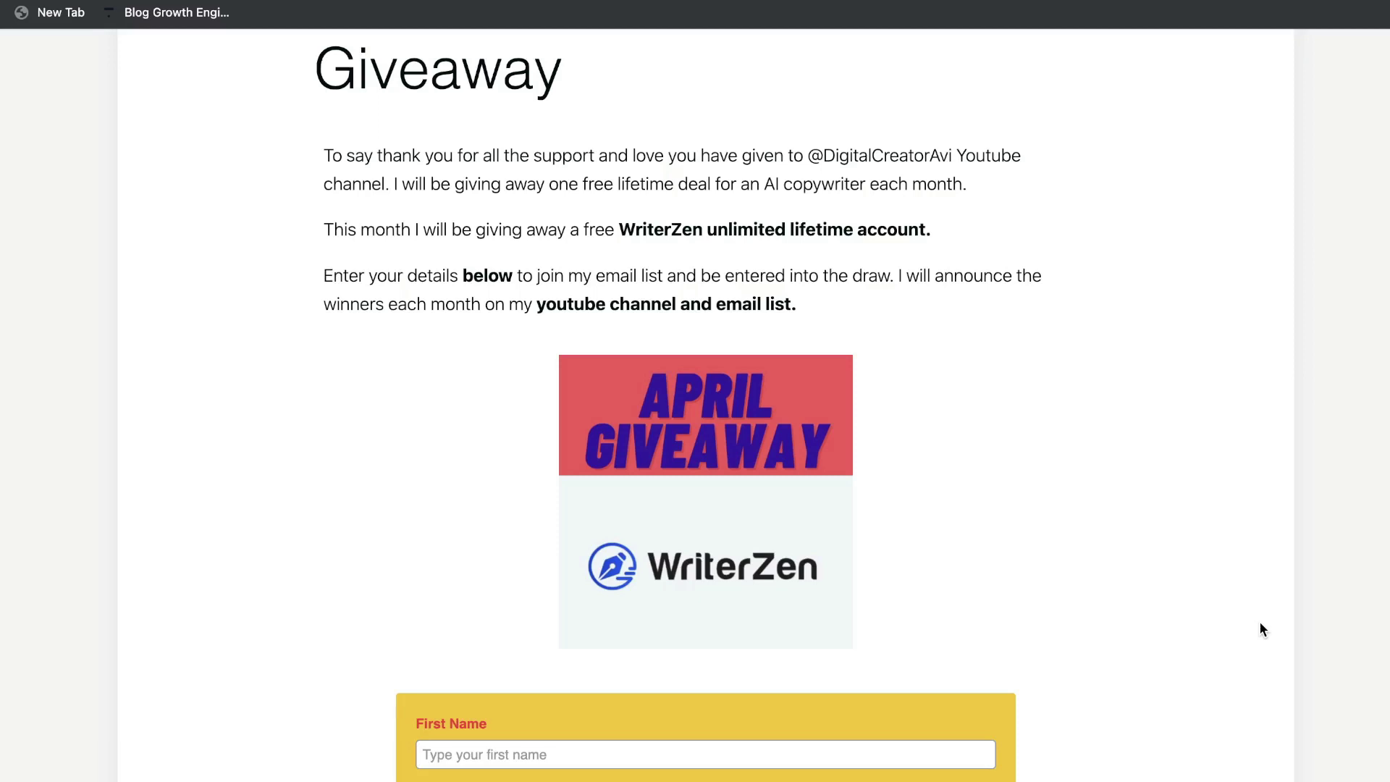
# - Scroll down to the giveaway's First Name and Email form and Enter Giveaway button
pyautogui.scroll(-1, 422, 202)
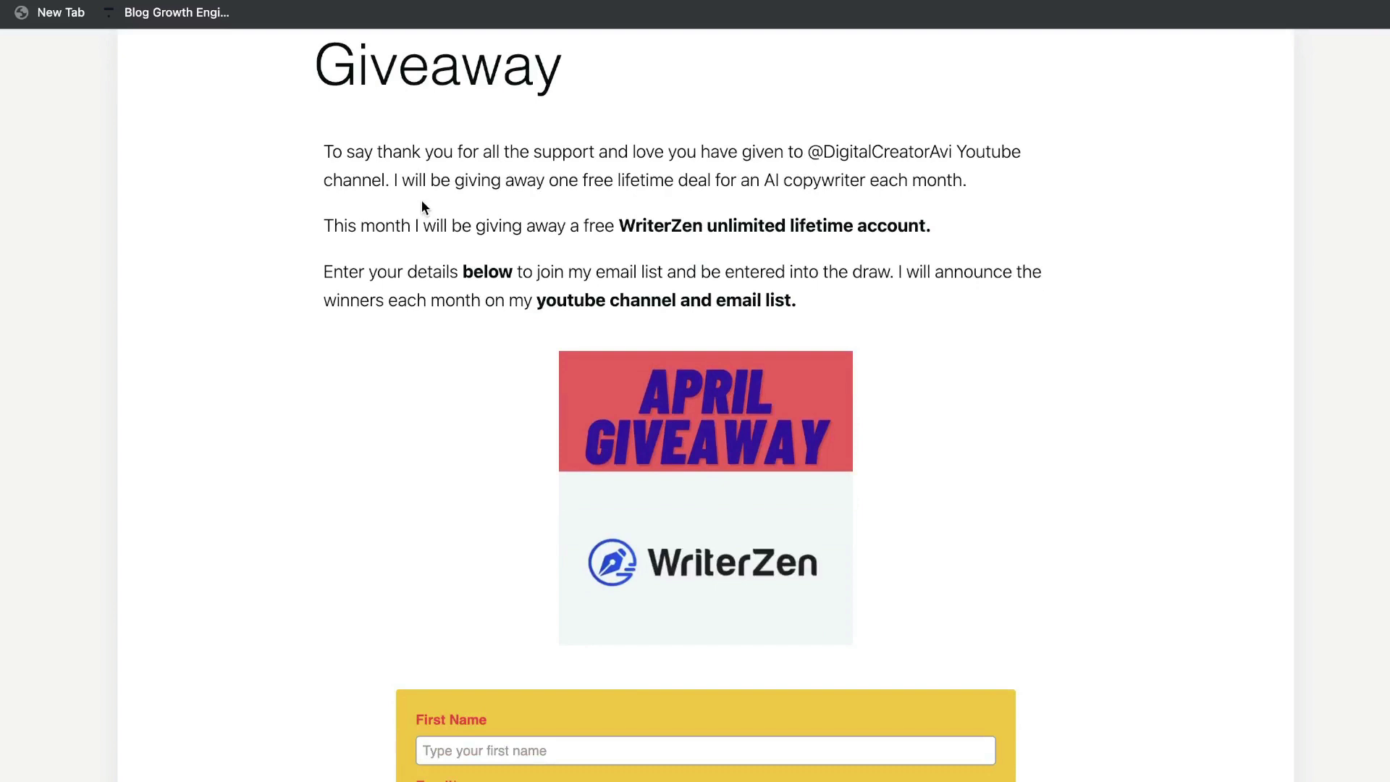
pyautogui.scroll(-2, 423, 205)
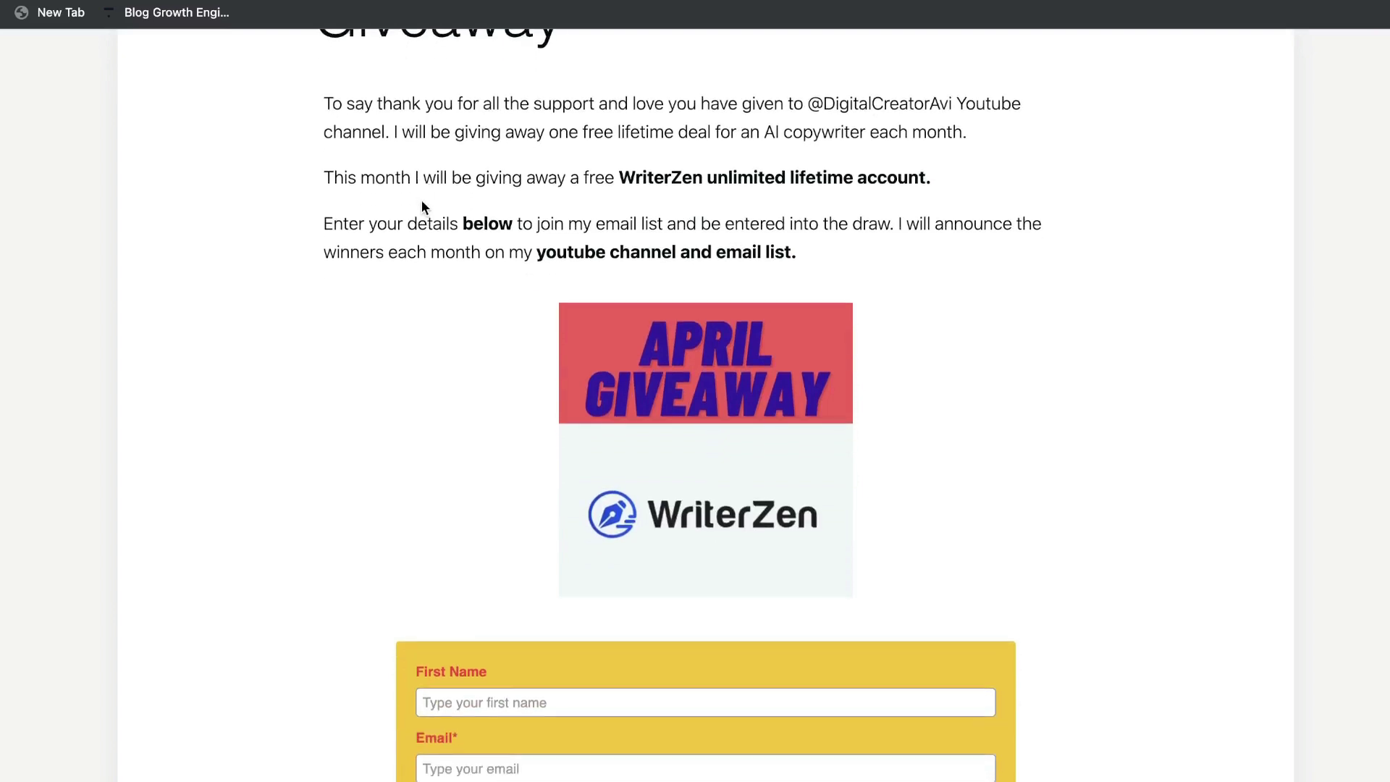
pyautogui.scroll(-3, 461, 362)
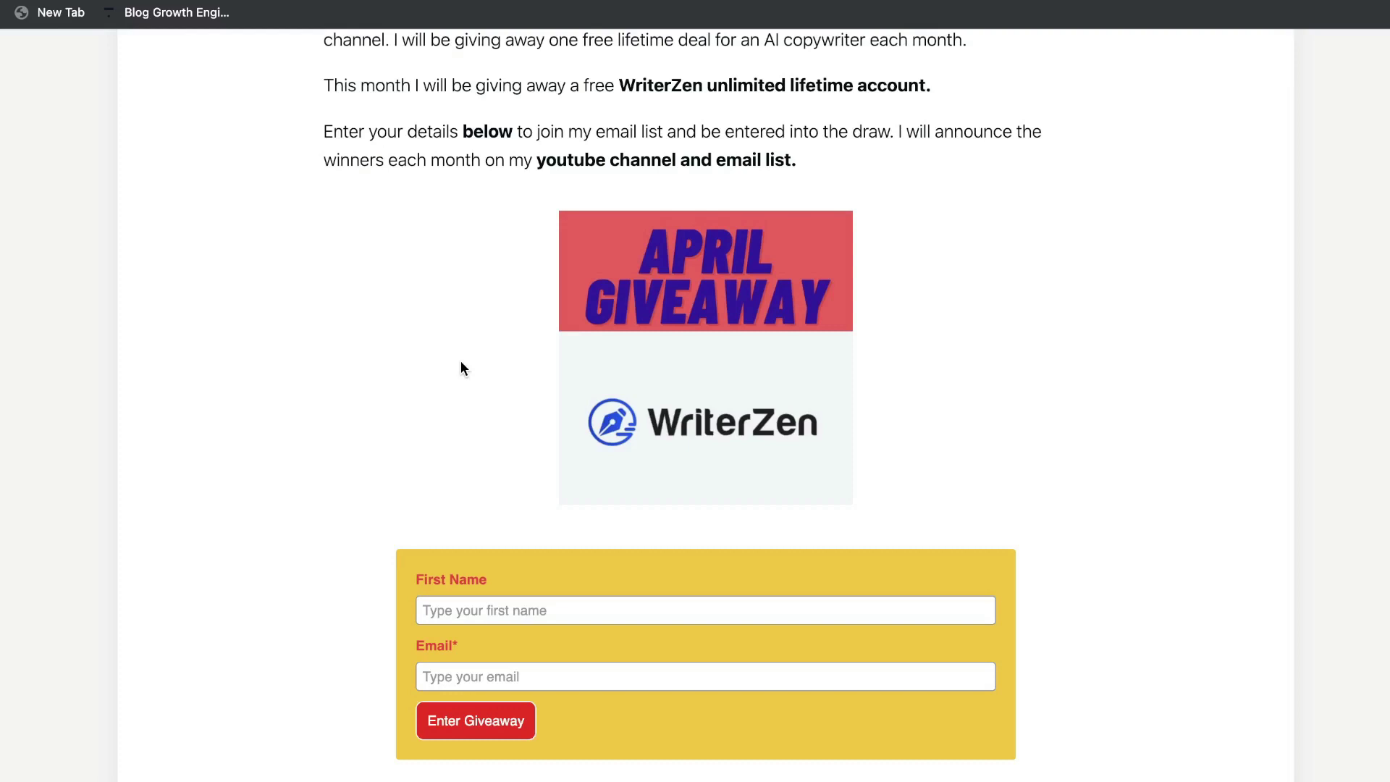